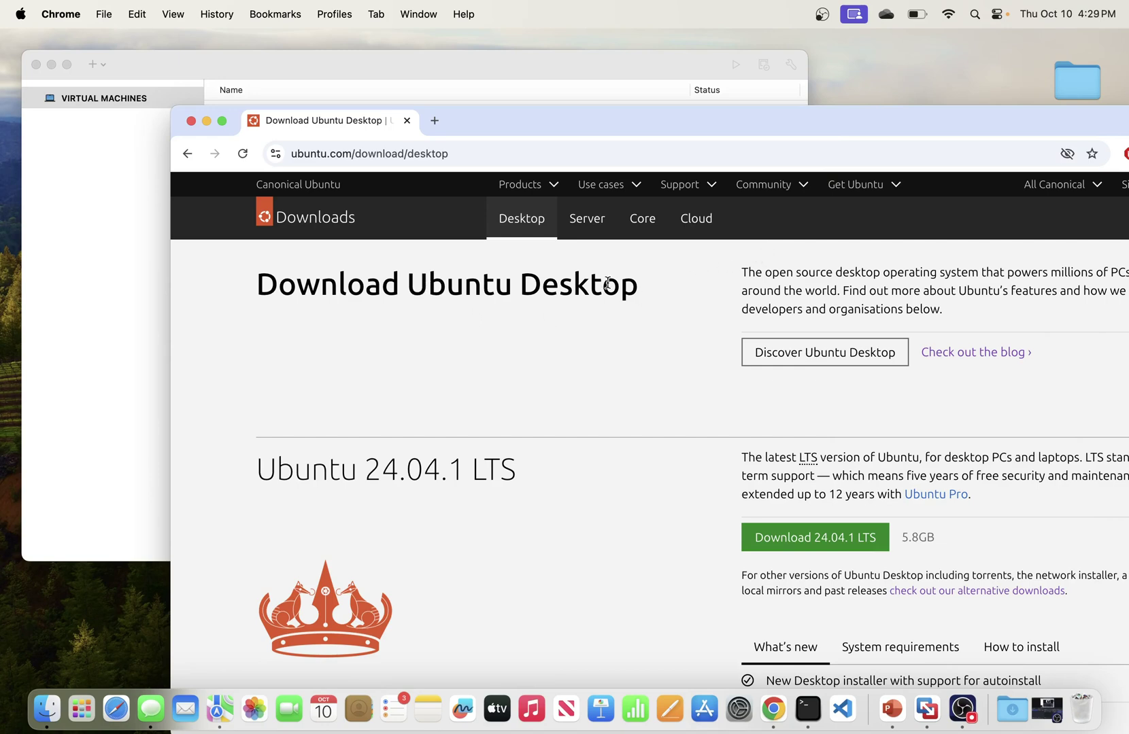
Step: Switch between the VM library and the Ubuntu download page, then minimize Chrome
click(108, 184)
drag(409, 284, 637, 285)
click(97, 145)
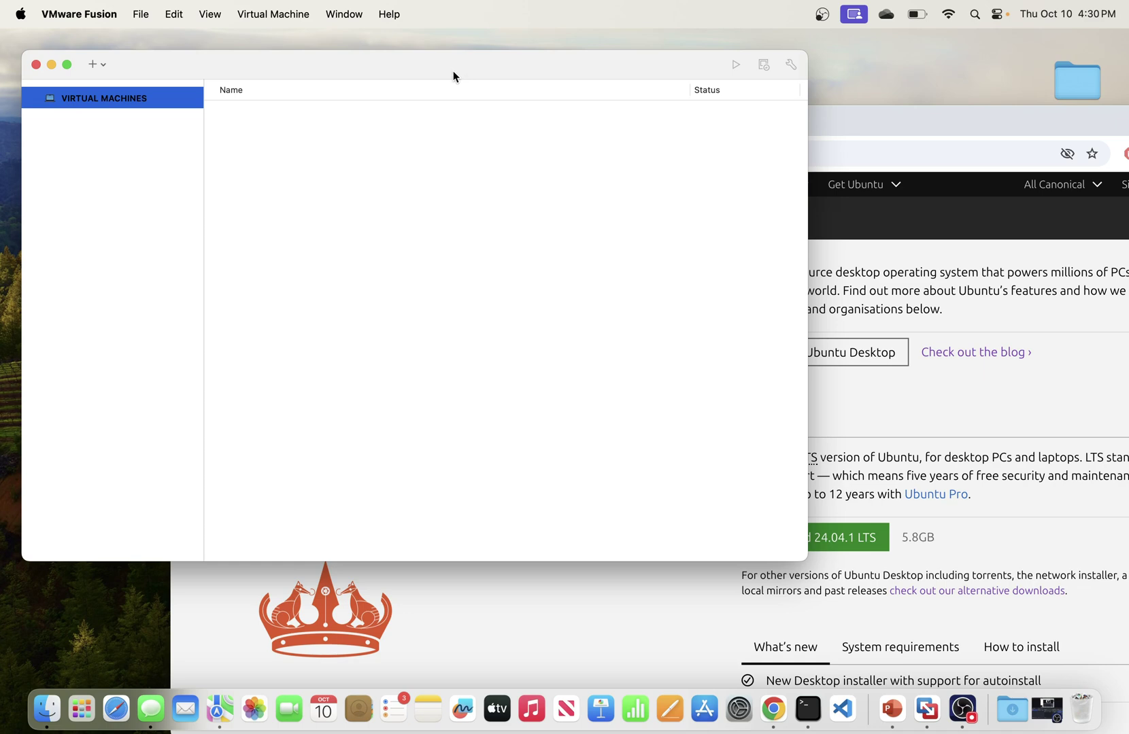
click(829, 127)
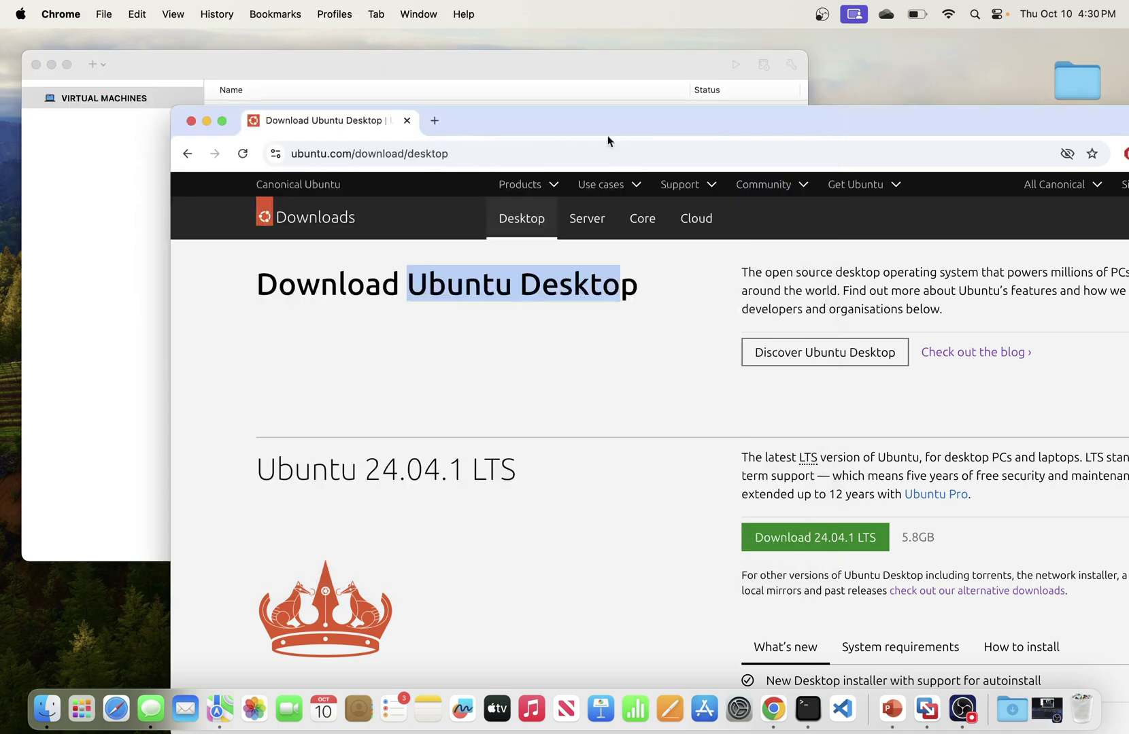
click(207, 121)
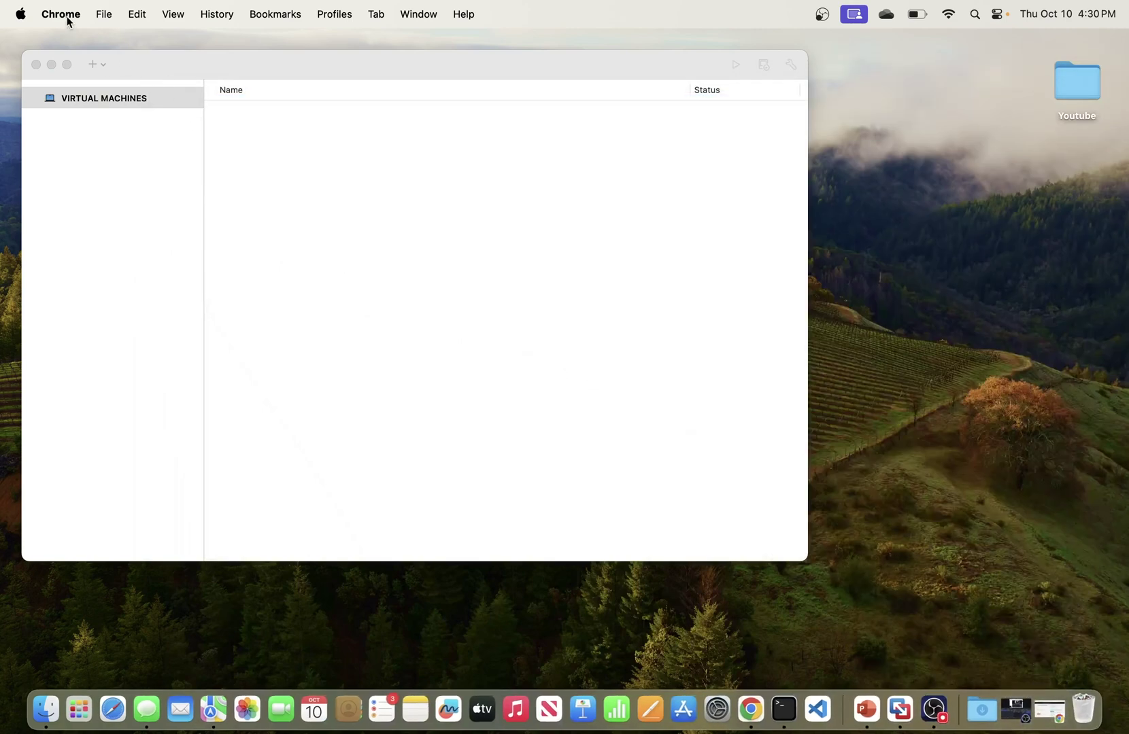
Step: Bring the empty VMware Fusion library to the front and show its + add-VM options
click(164, 73)
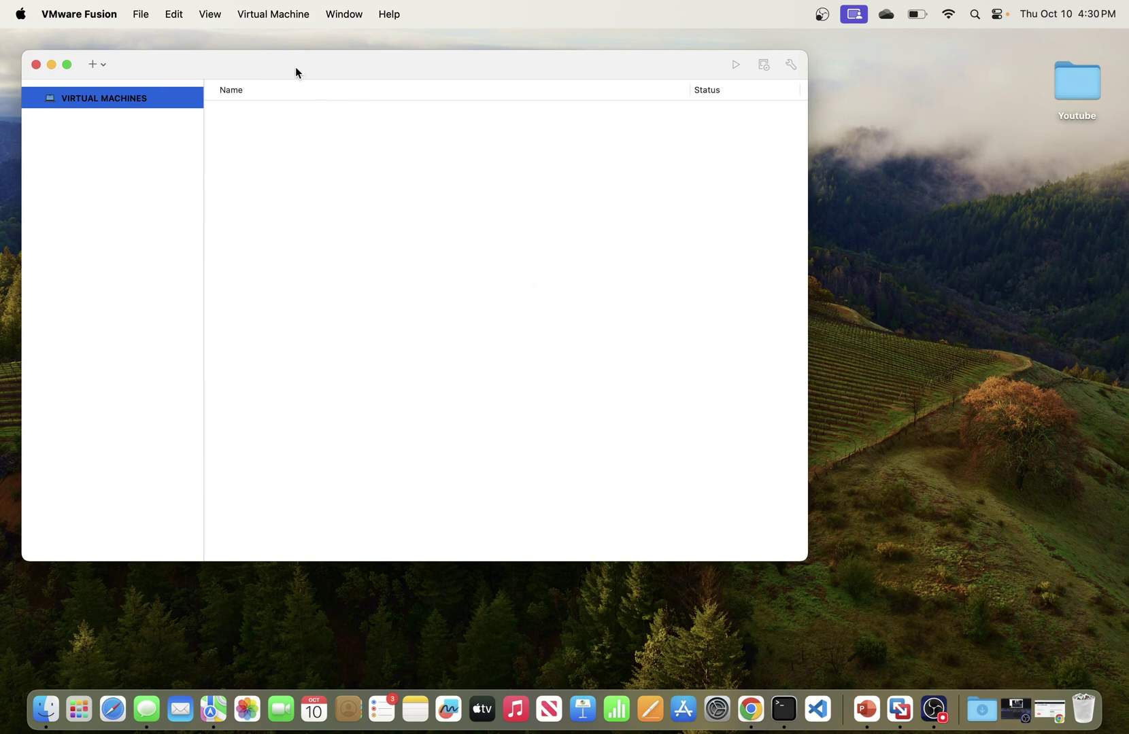
click(881, 178)
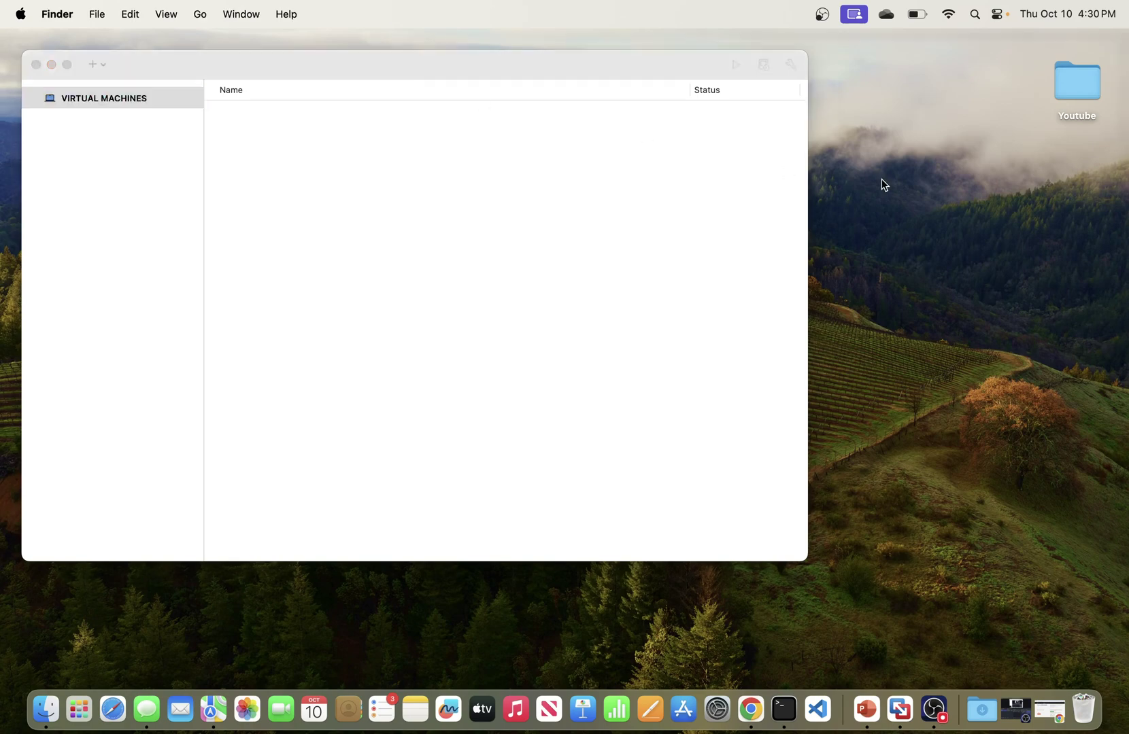
click(4, 95)
click(505, 179)
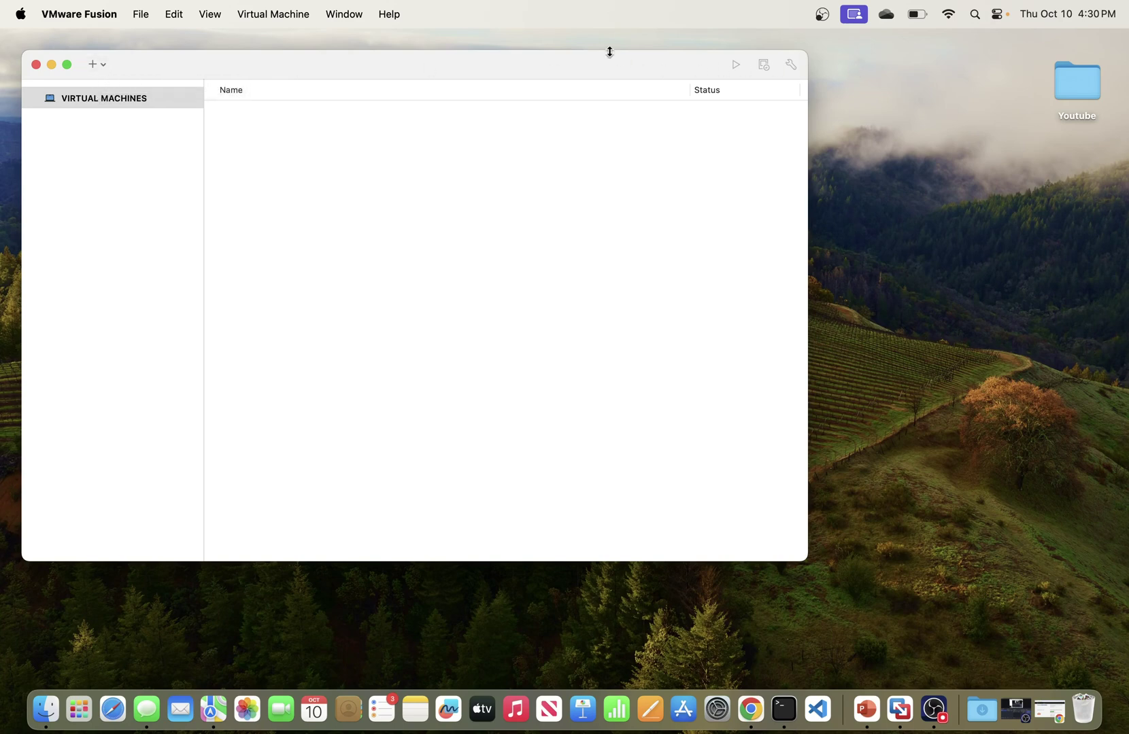
click(103, 65)
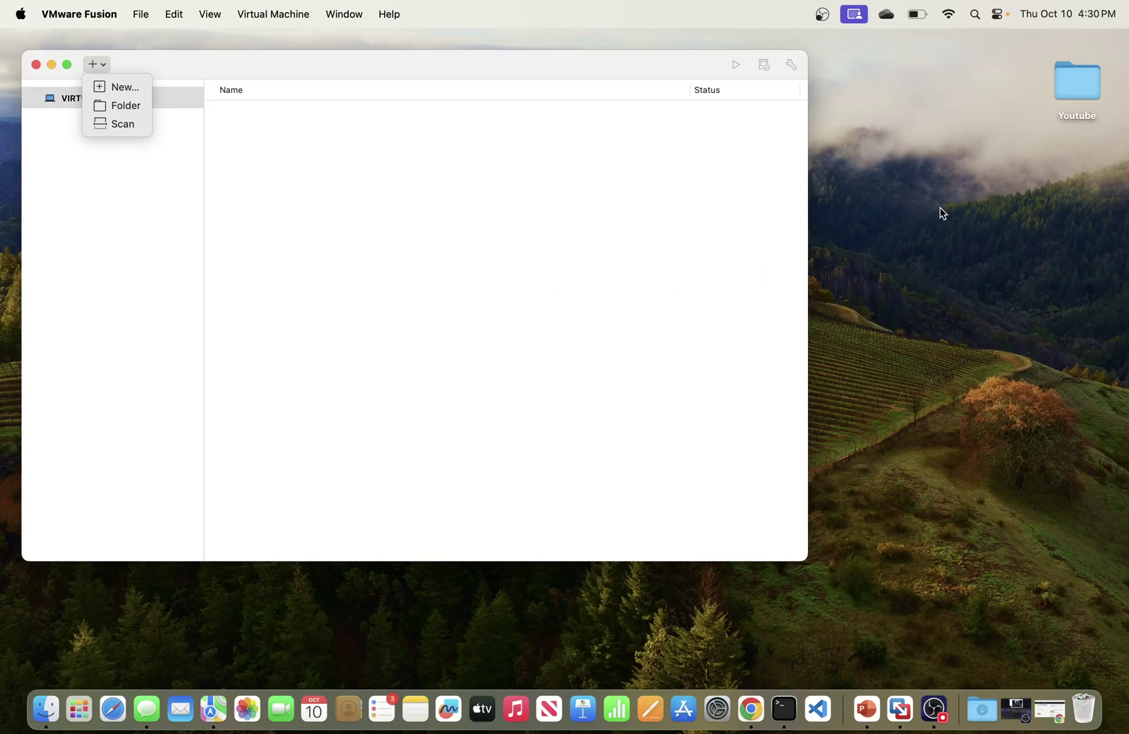
Step: Dismiss the add-VM options and drag the library window's corner to enlarge it
click(287, 188)
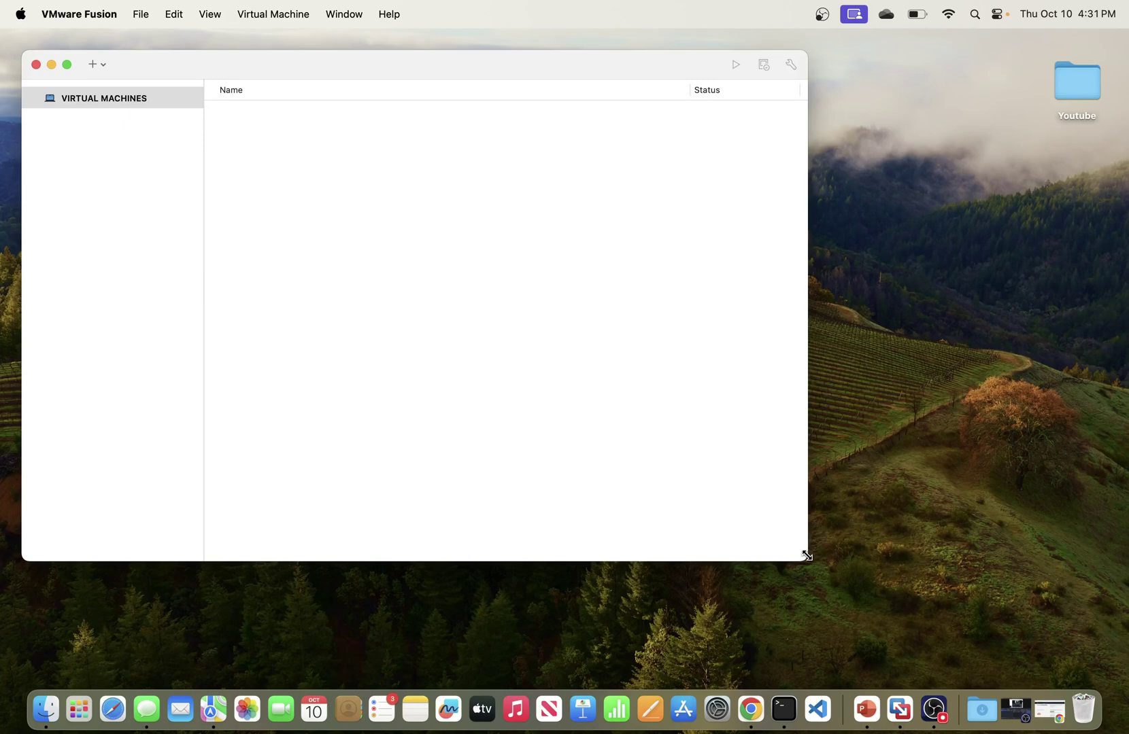
drag(806, 558, 843, 570)
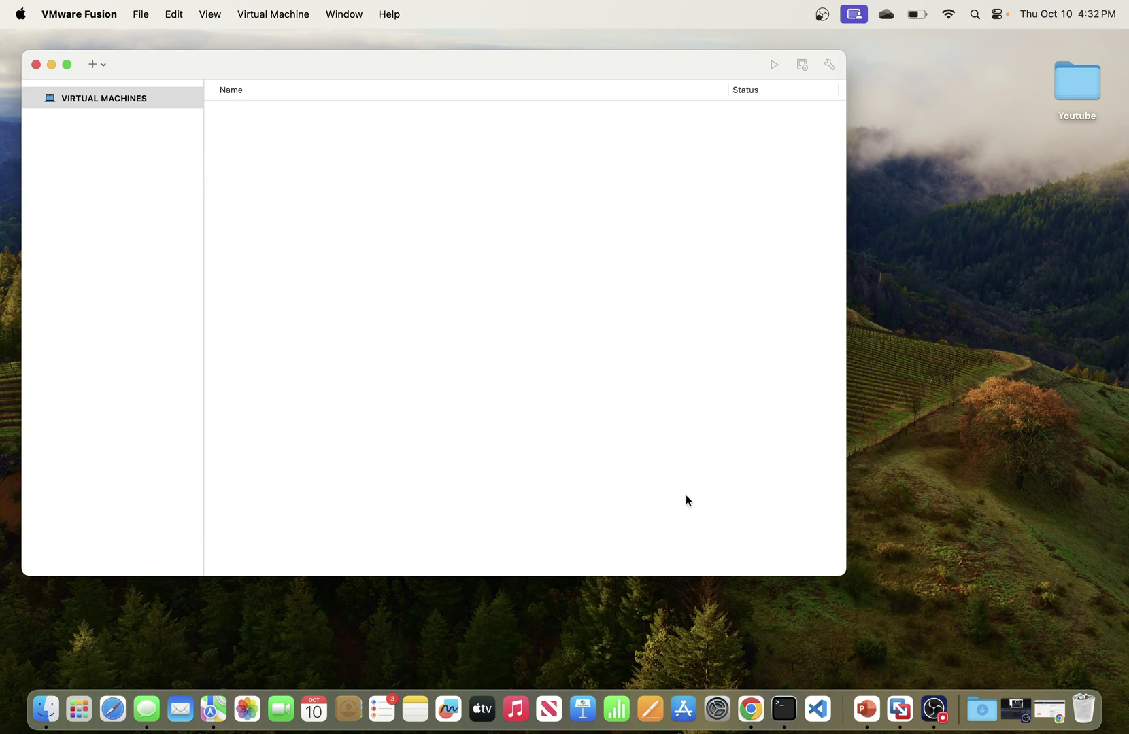
Step: Restore Chrome, Google 'ubuntu' in a new tab, and open the ubuntu.com result in a third tab
click(749, 707)
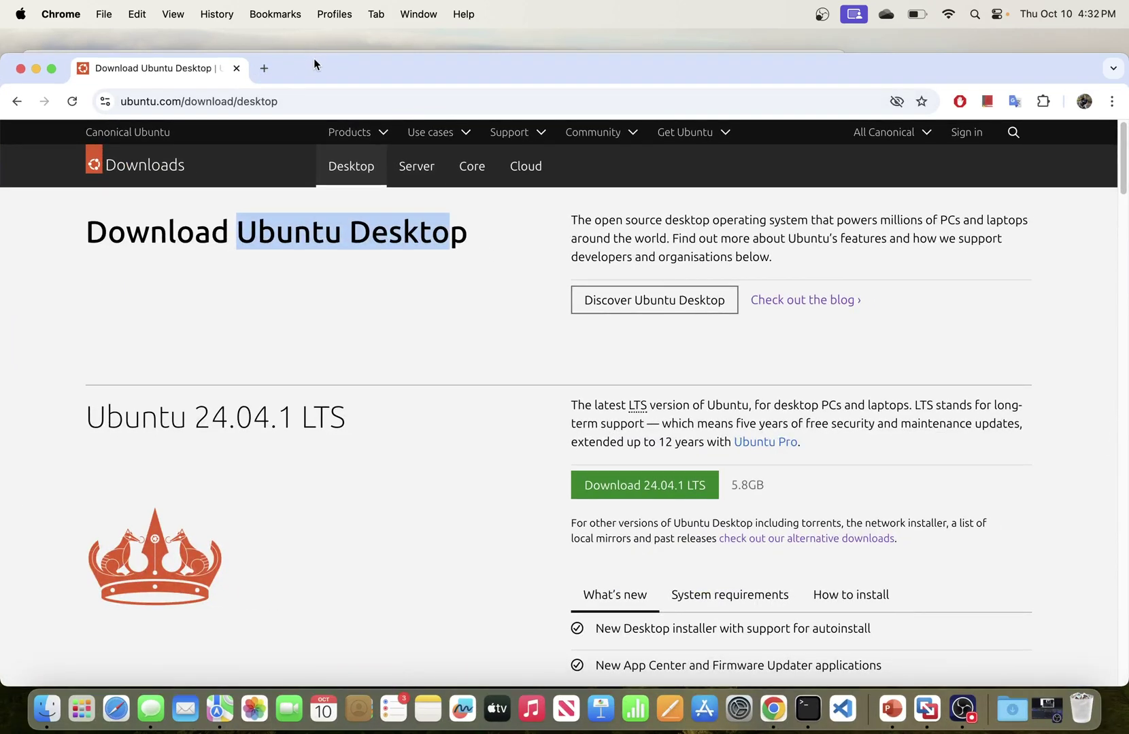
click(264, 68)
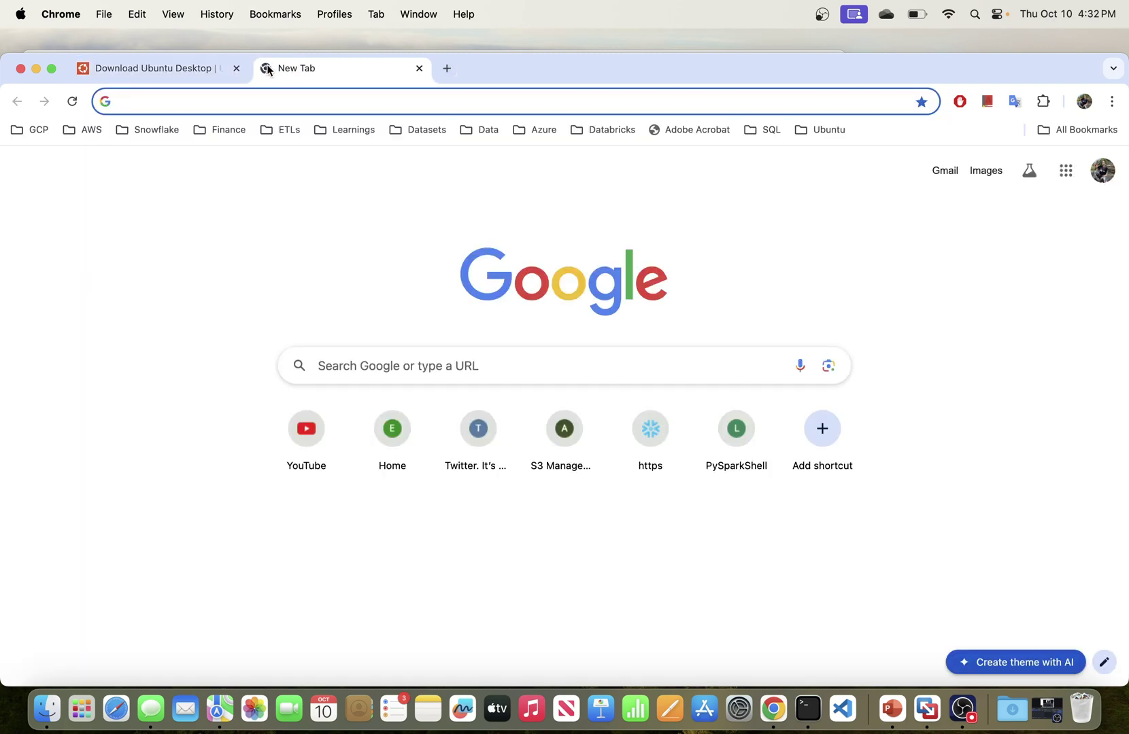
text(ubuntu)
key(Return)
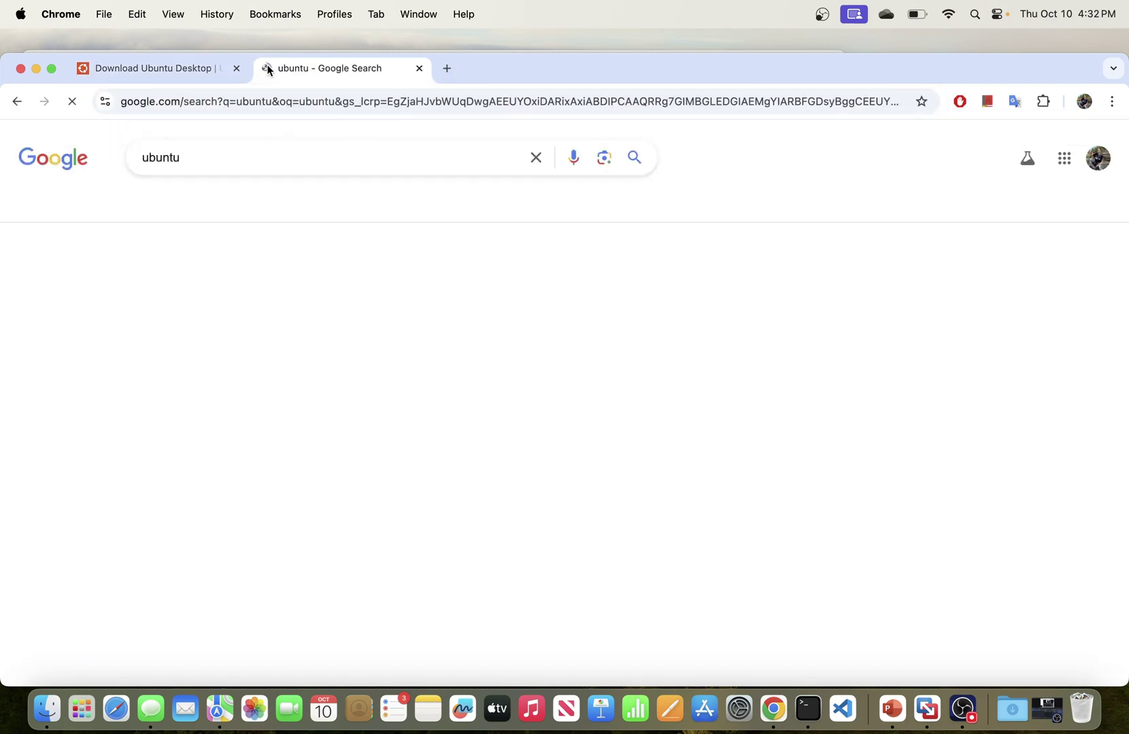
right_click(256, 288)
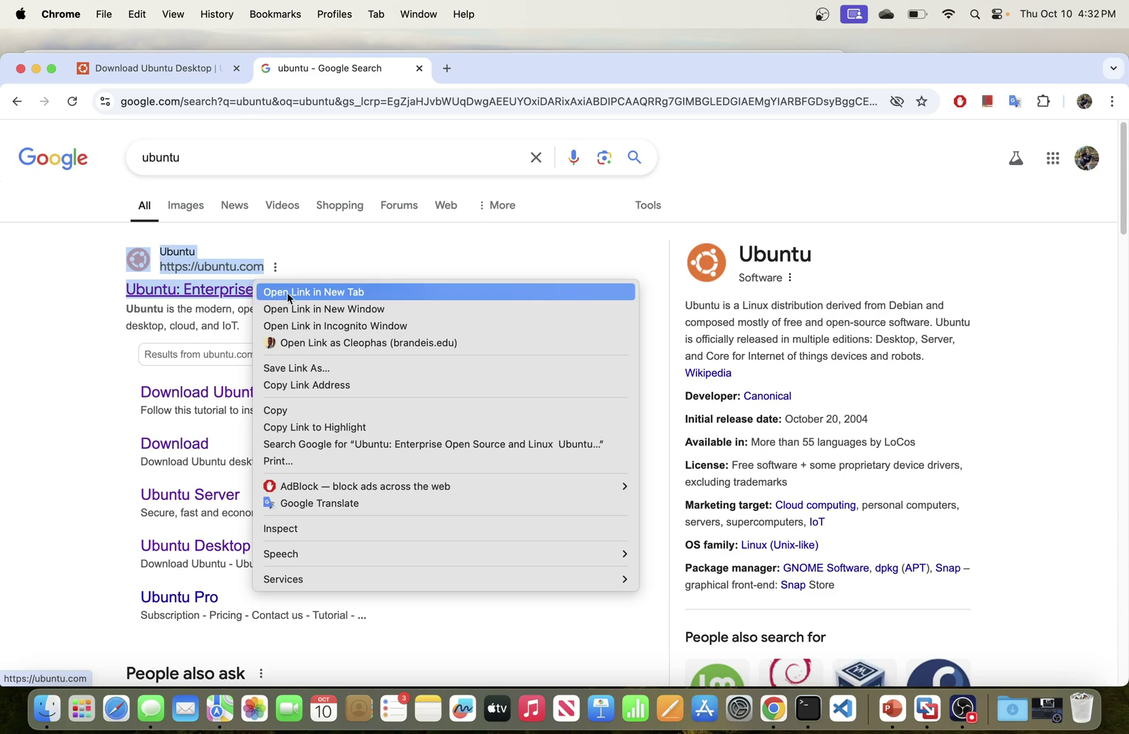
click(296, 293)
click(480, 77)
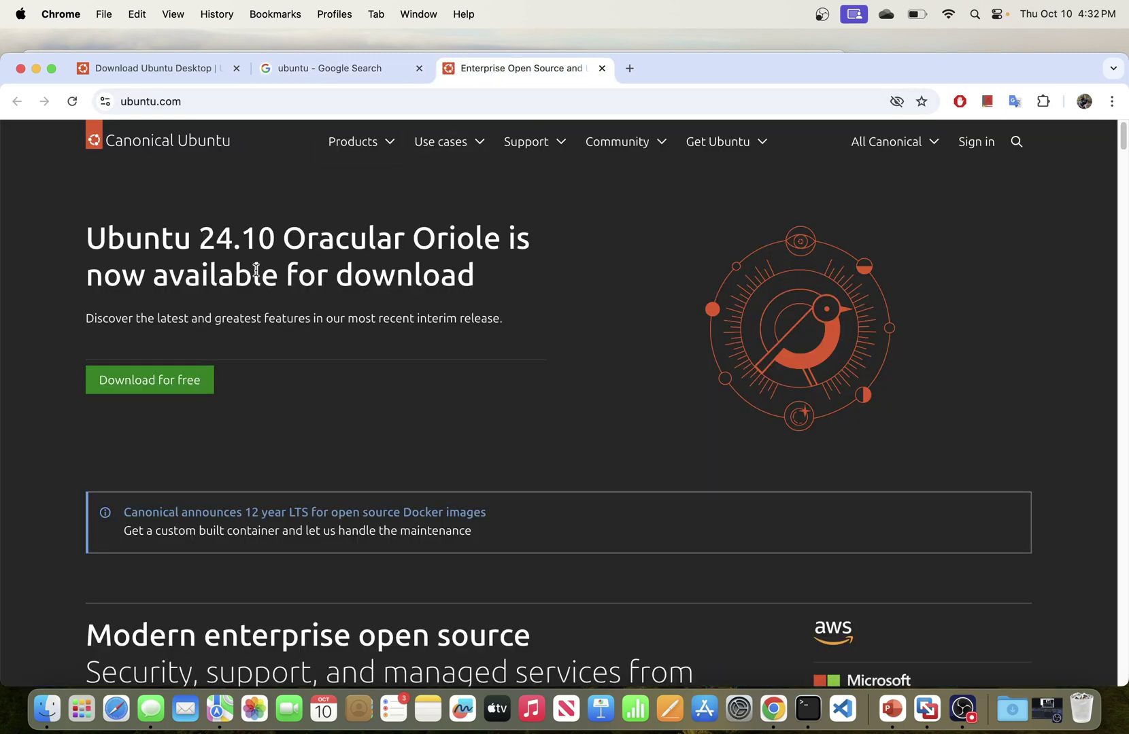
Step: Go via Products > Ubuntu Desktop to the Ubuntu 24.04.1 LTS (5.8GB) download page
click(385, 143)
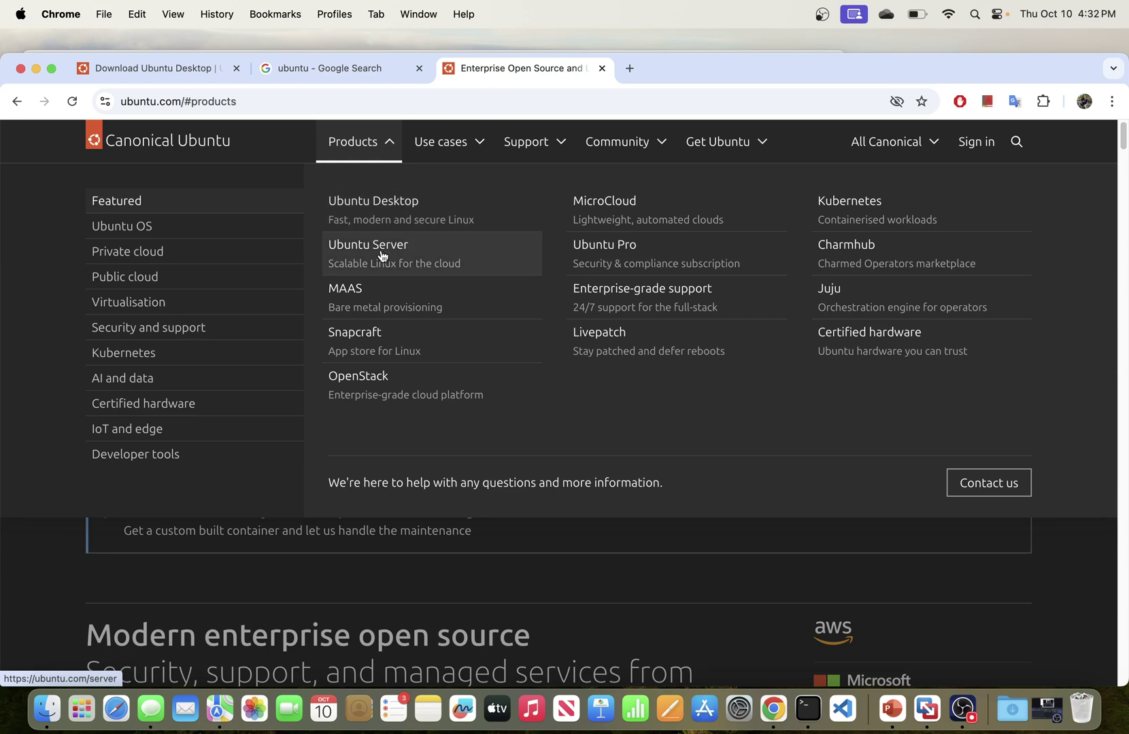
click(381, 215)
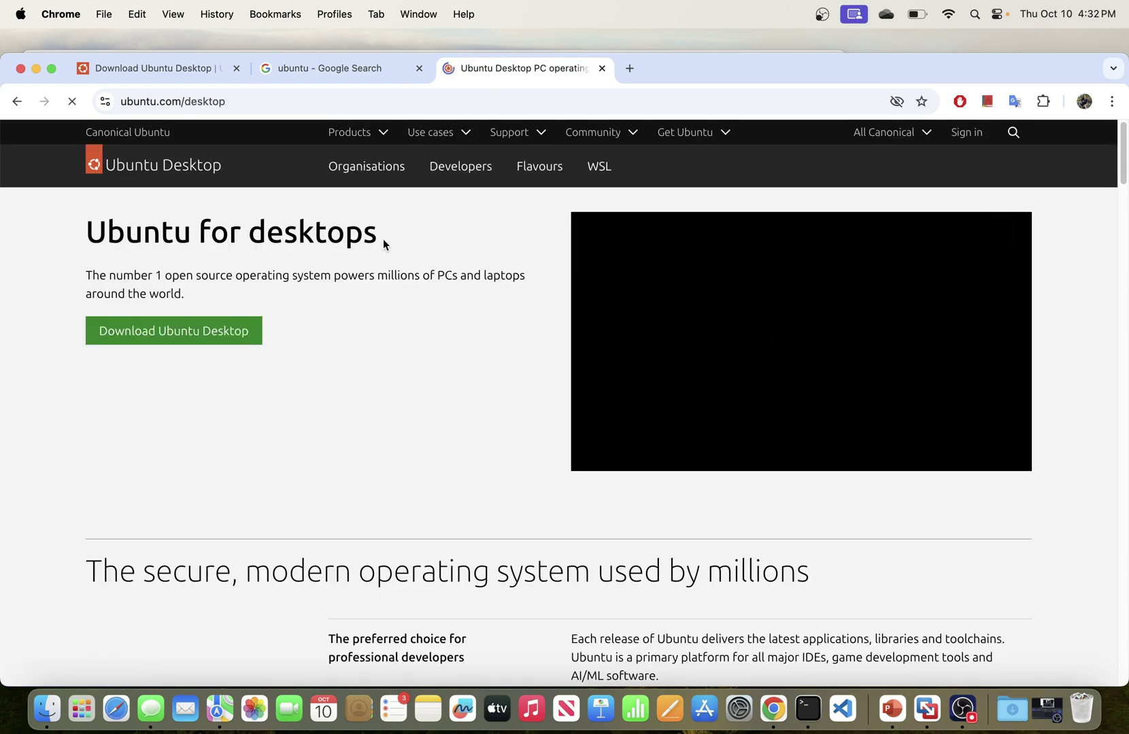
click(187, 340)
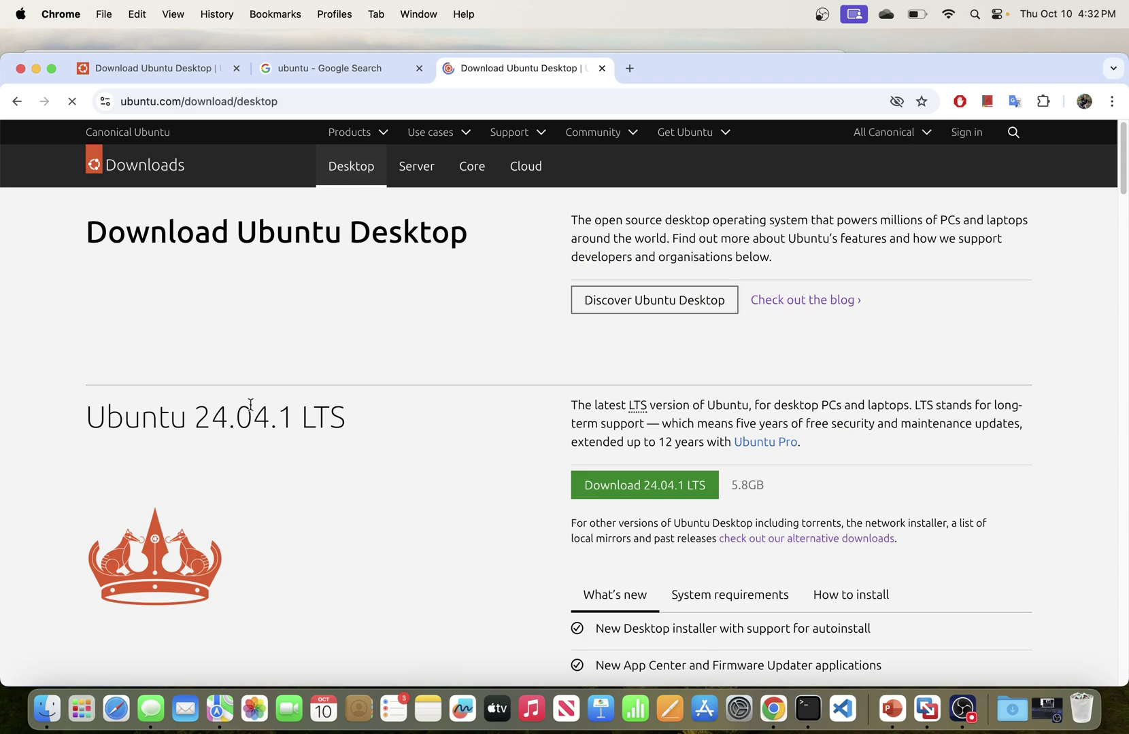
scroll(391, 368, down, 1)
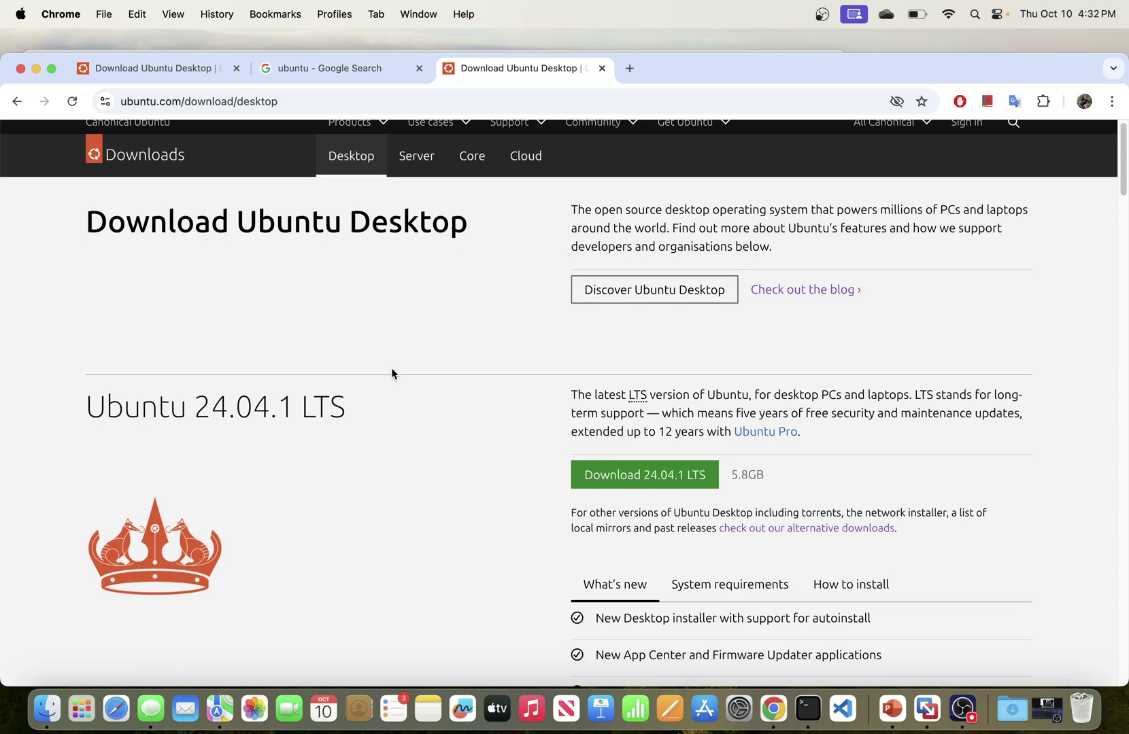
scroll(393, 370, down, 1)
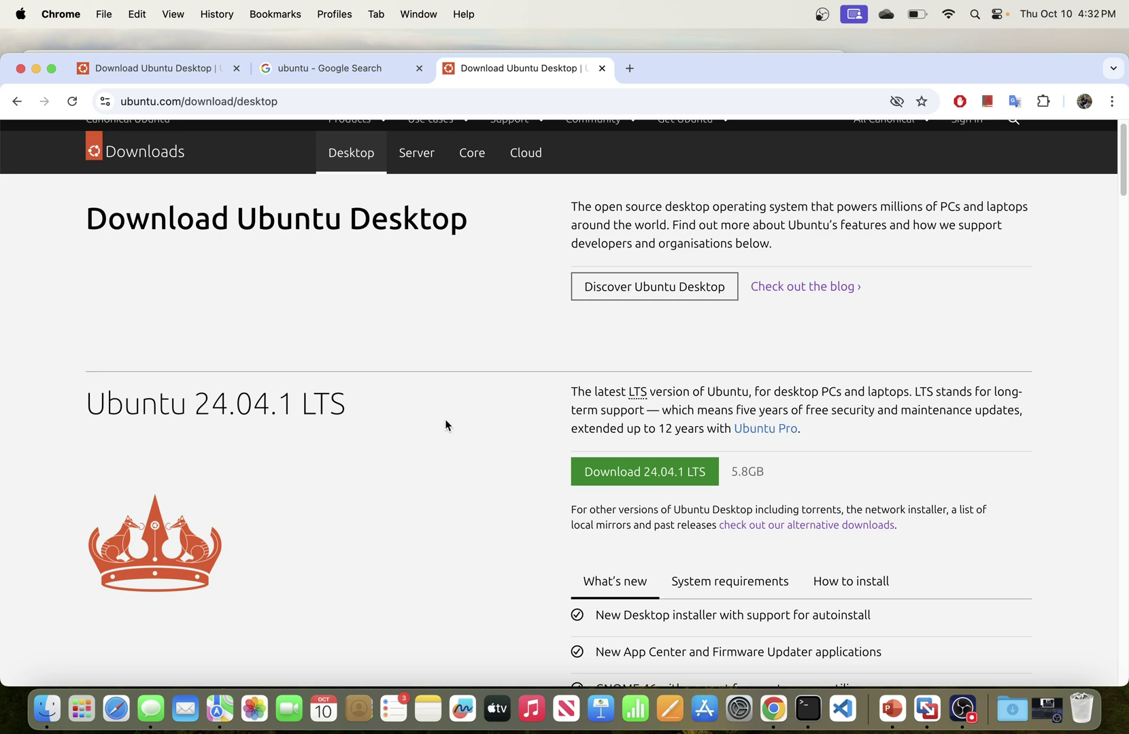
scroll(446, 423, up, 1)
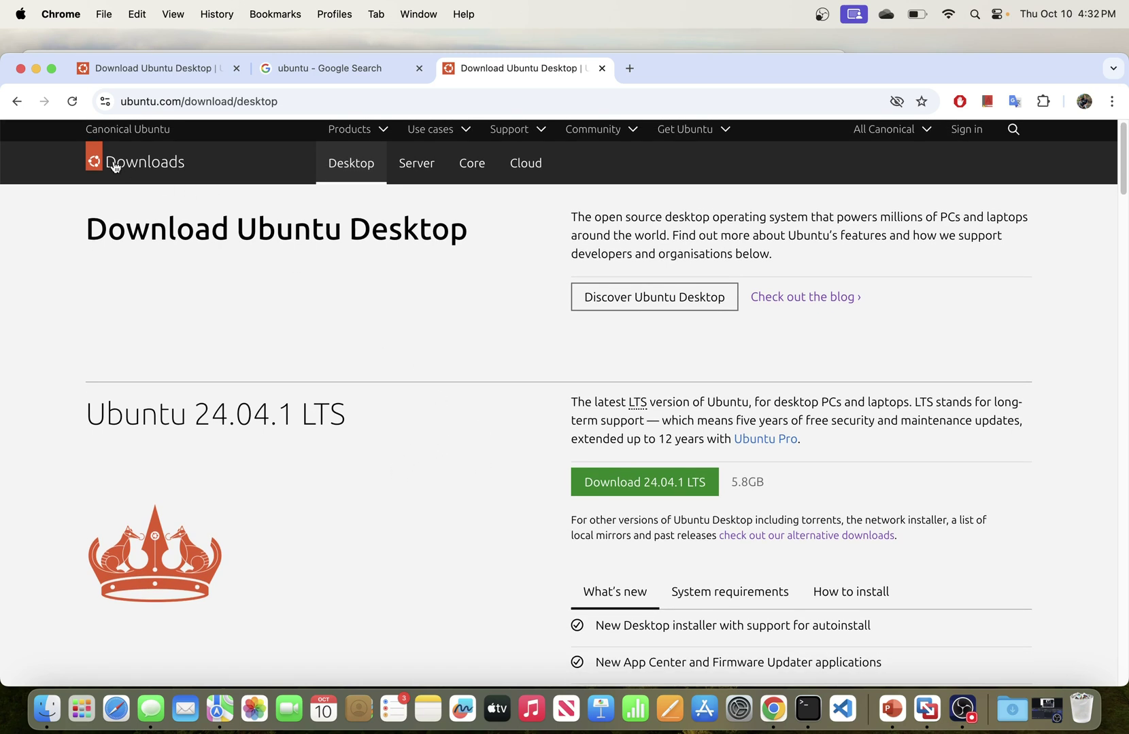
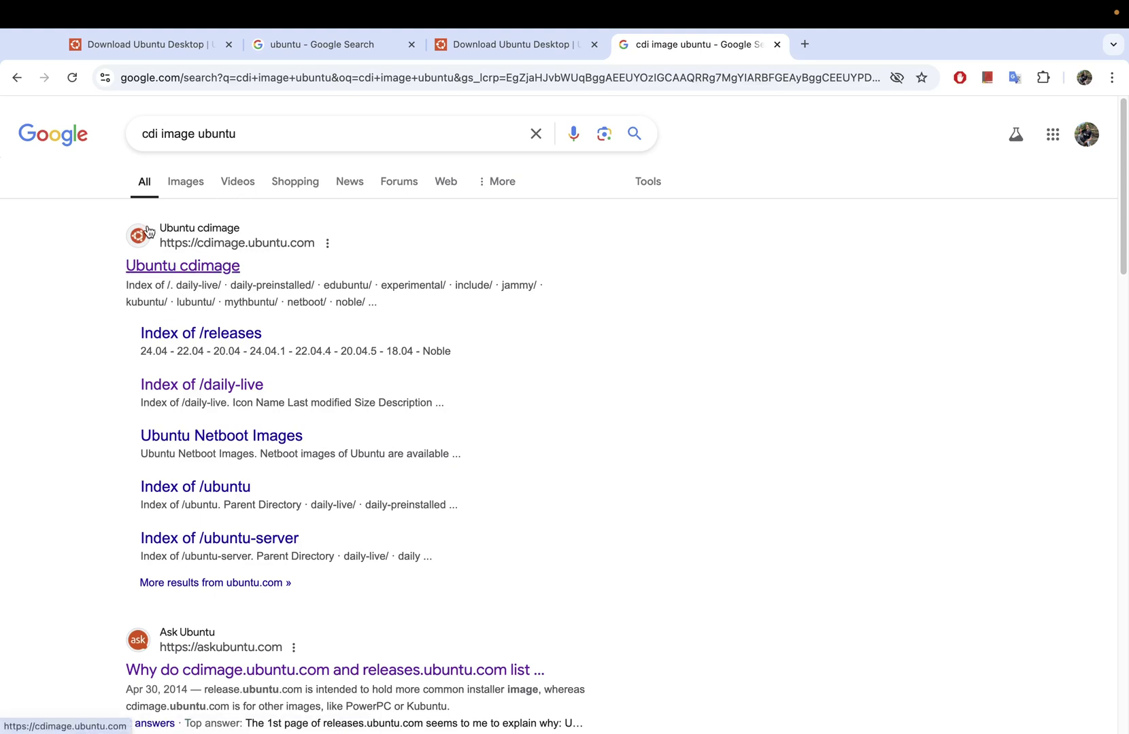
Step: Open the Ubuntu cdimage site in a new tab and browse to daily-live/current
right_click(185, 265)
click(204, 273)
click(819, 53)
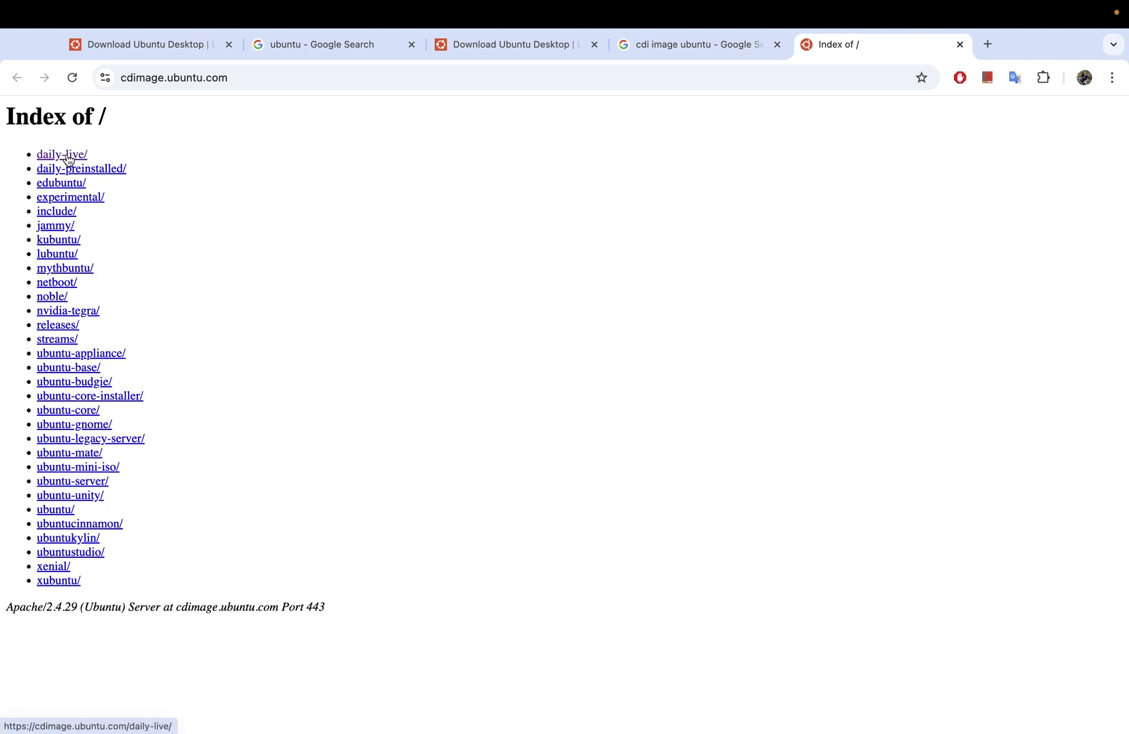
click(67, 158)
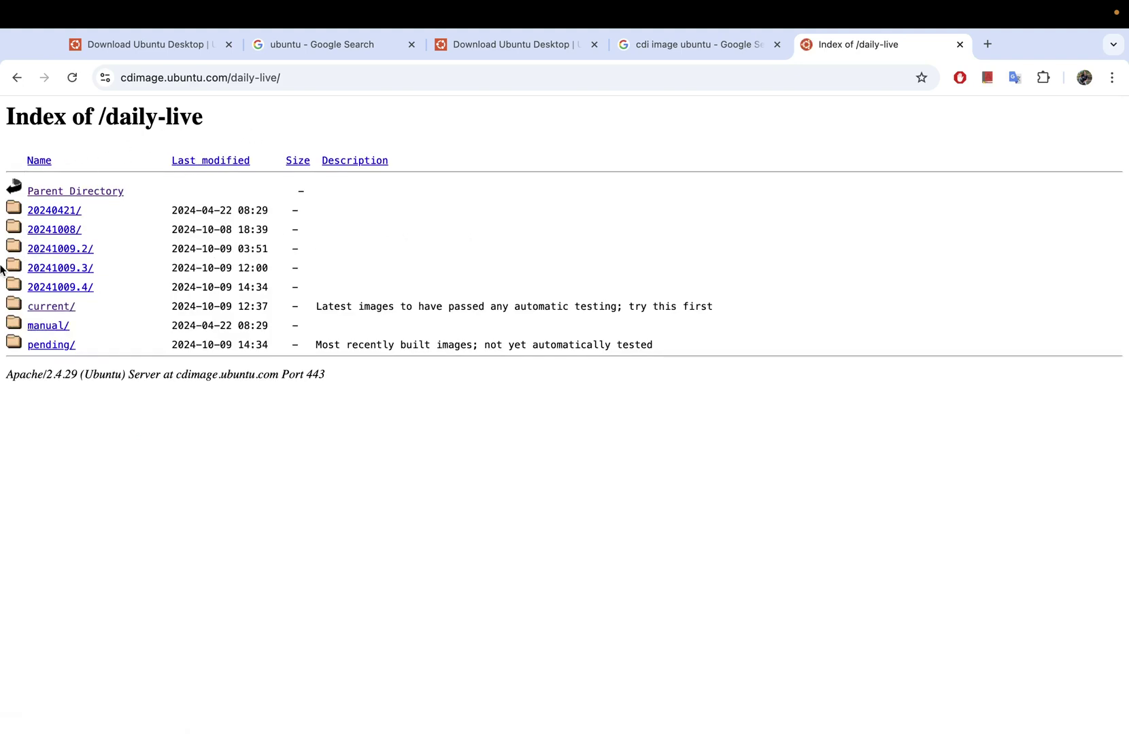
click(52, 309)
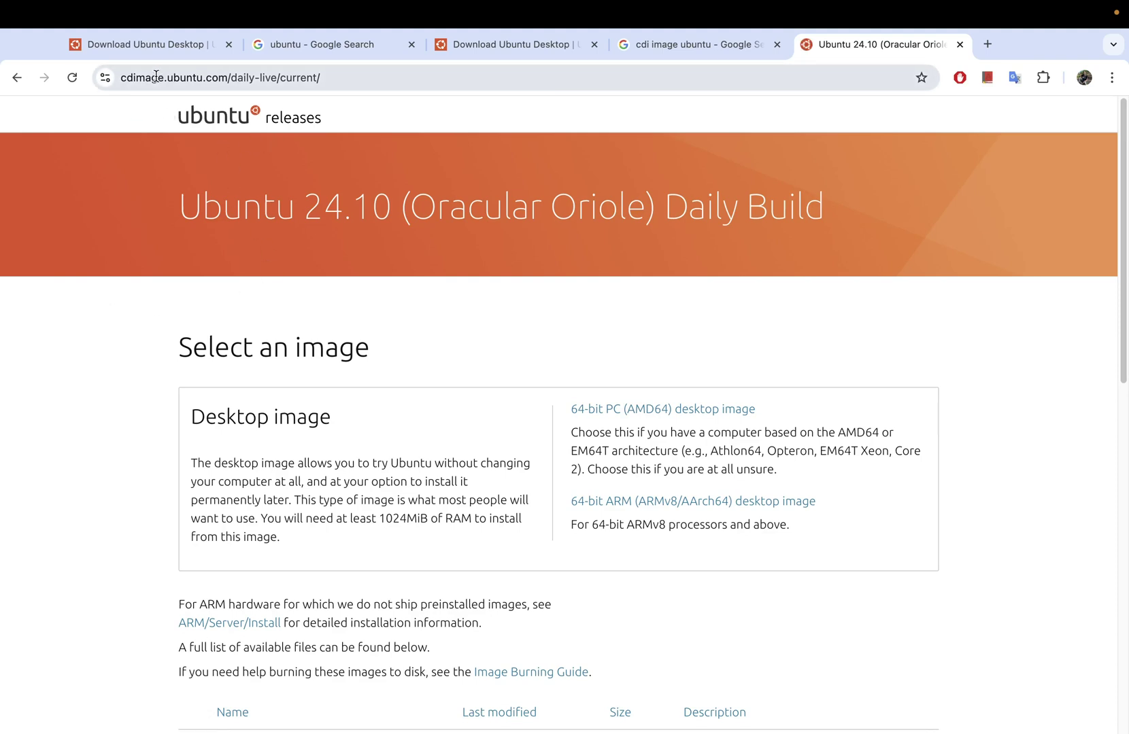
Step: Download oracular-desktop-arm64.iso from the daily-live/current file list
scroll(504, 385, down, 5)
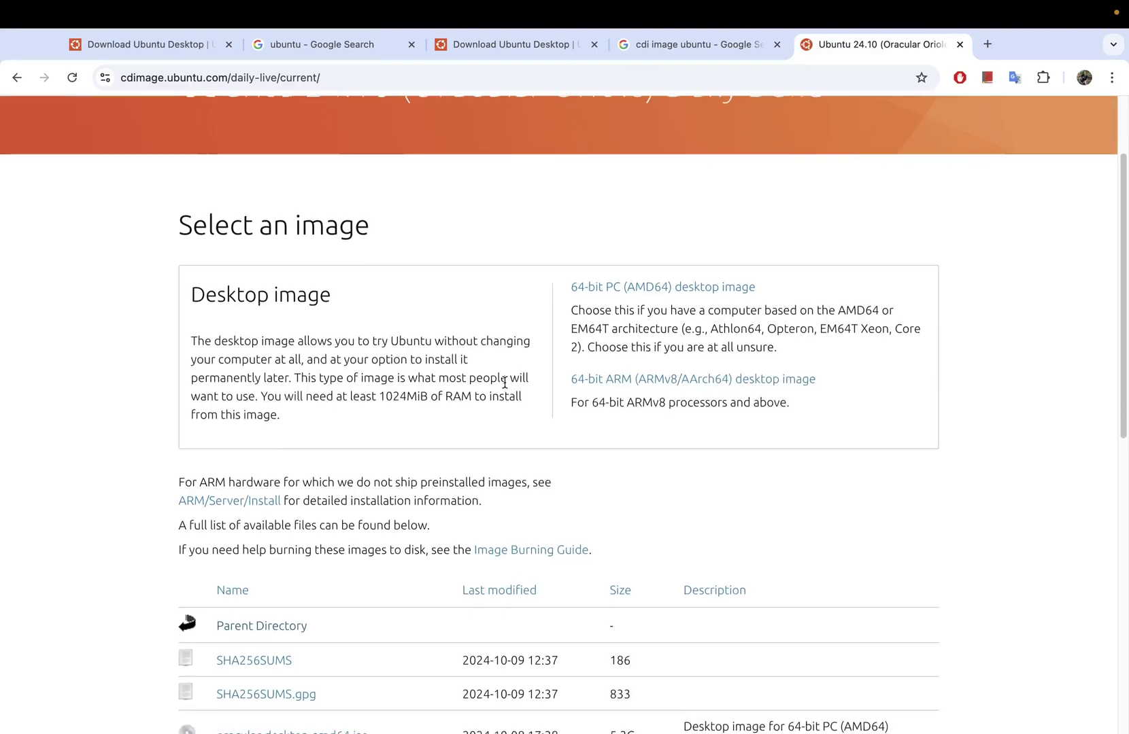
scroll(505, 380, down, 7)
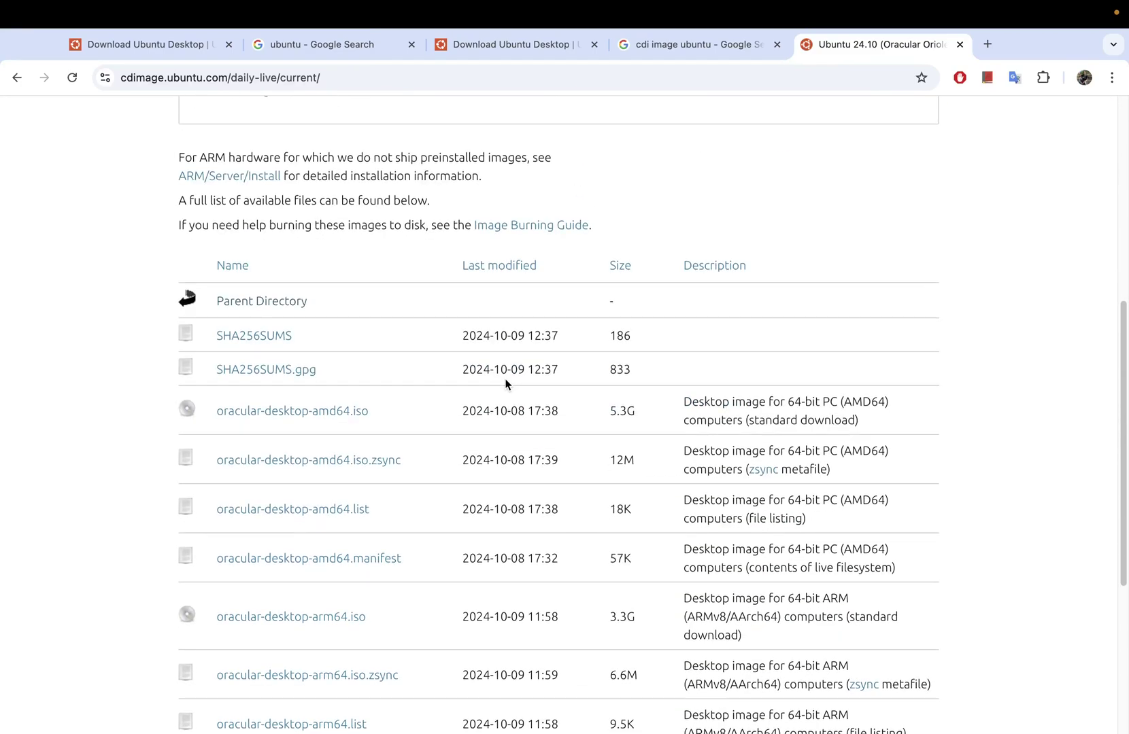
scroll(506, 377, up, 3)
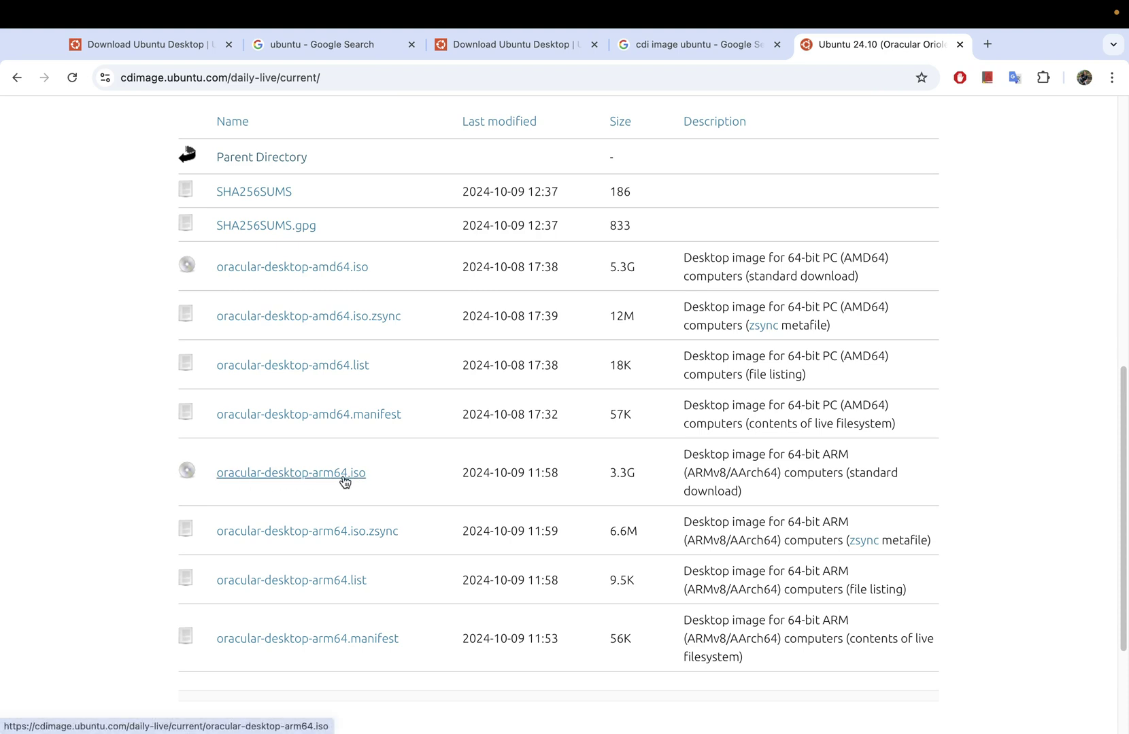
click(313, 478)
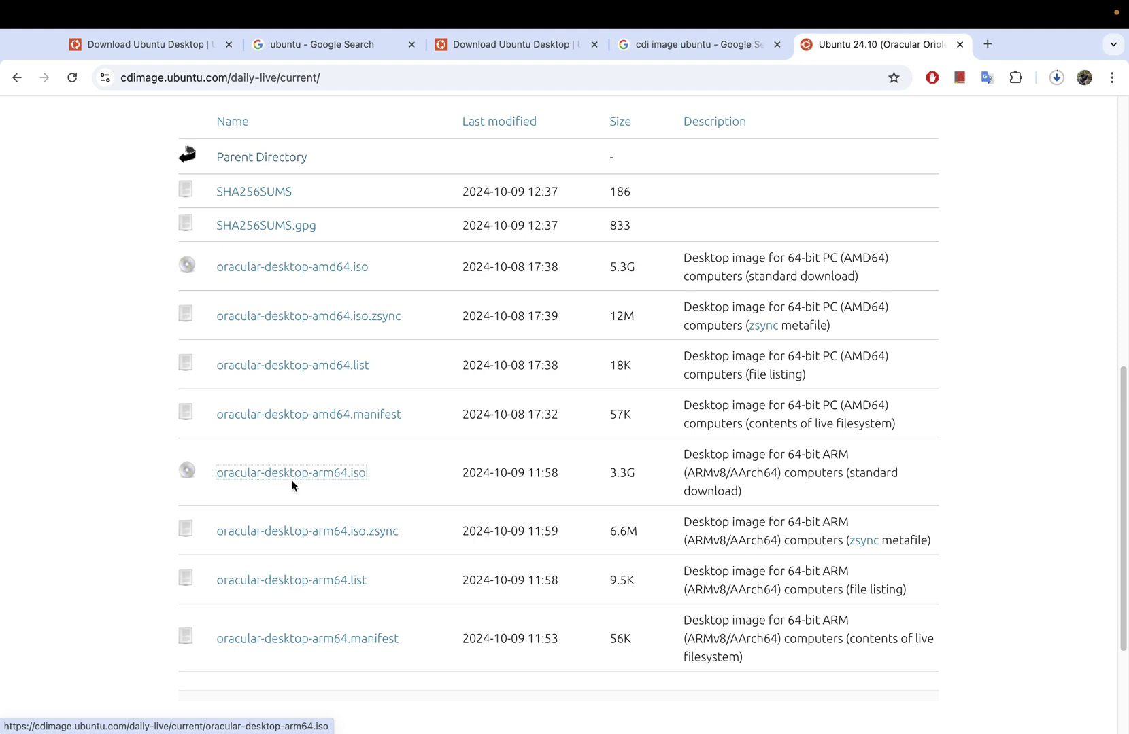
Step: Check Chrome's download history until oracular-desktop-arm64.iso shows Done at 3.3 GB
click(1056, 78)
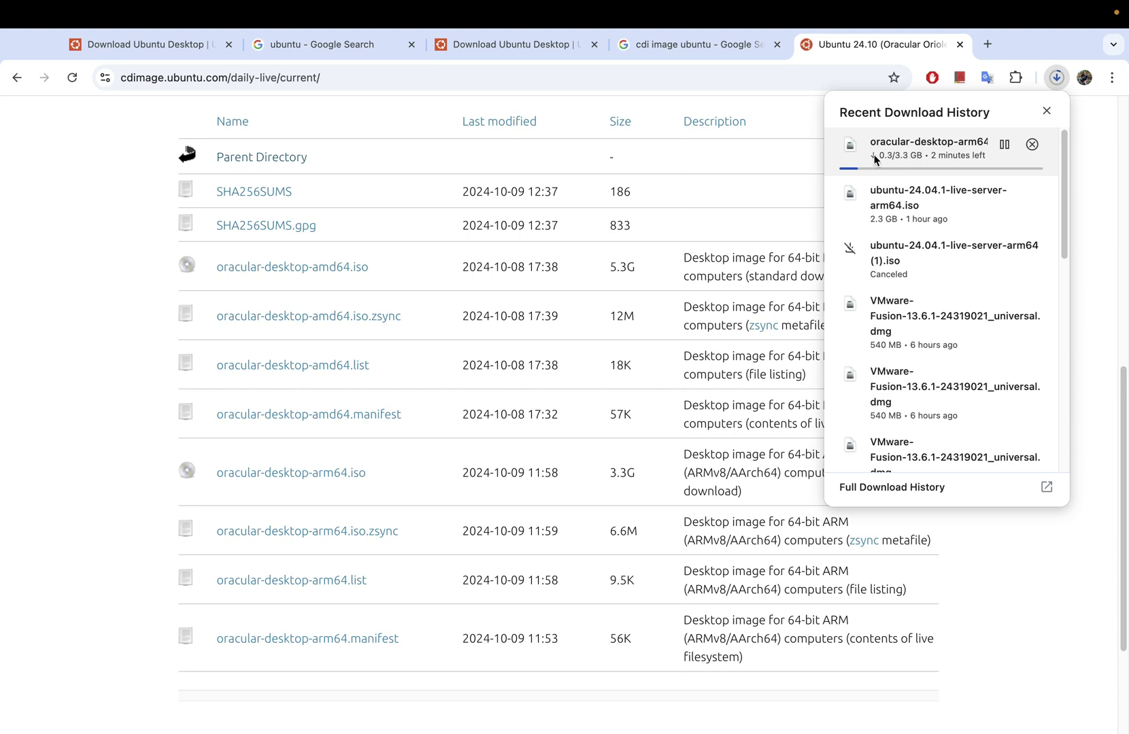
click(1086, 140)
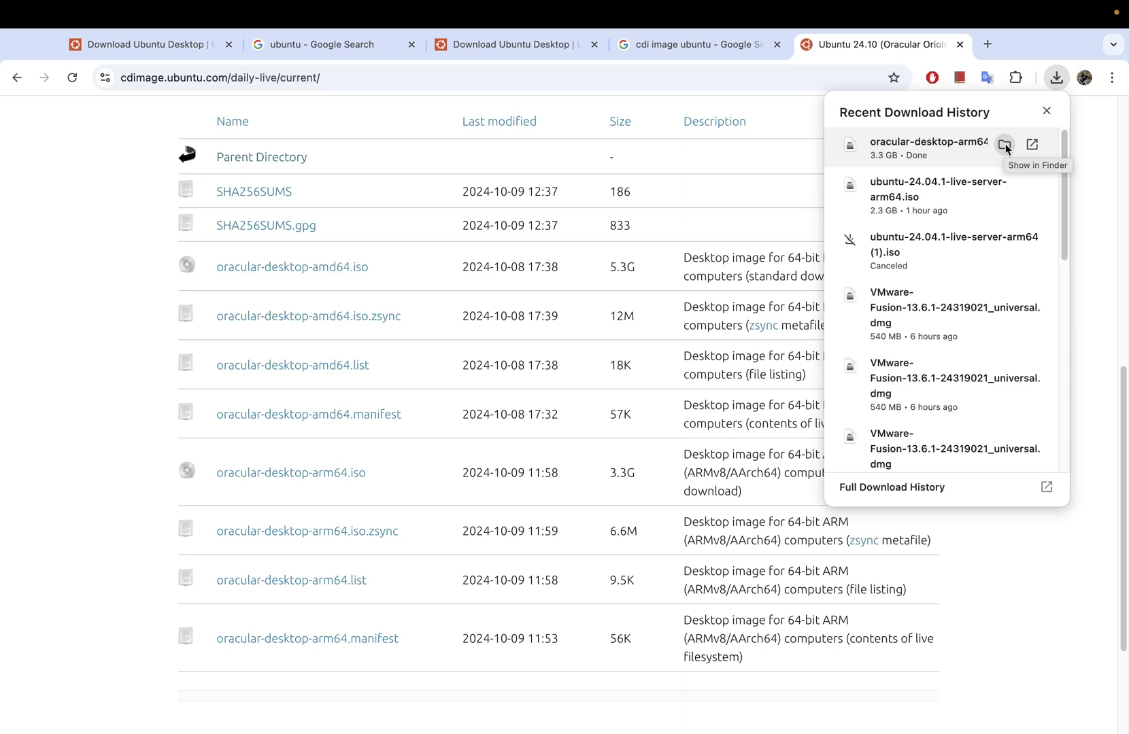
click(793, 117)
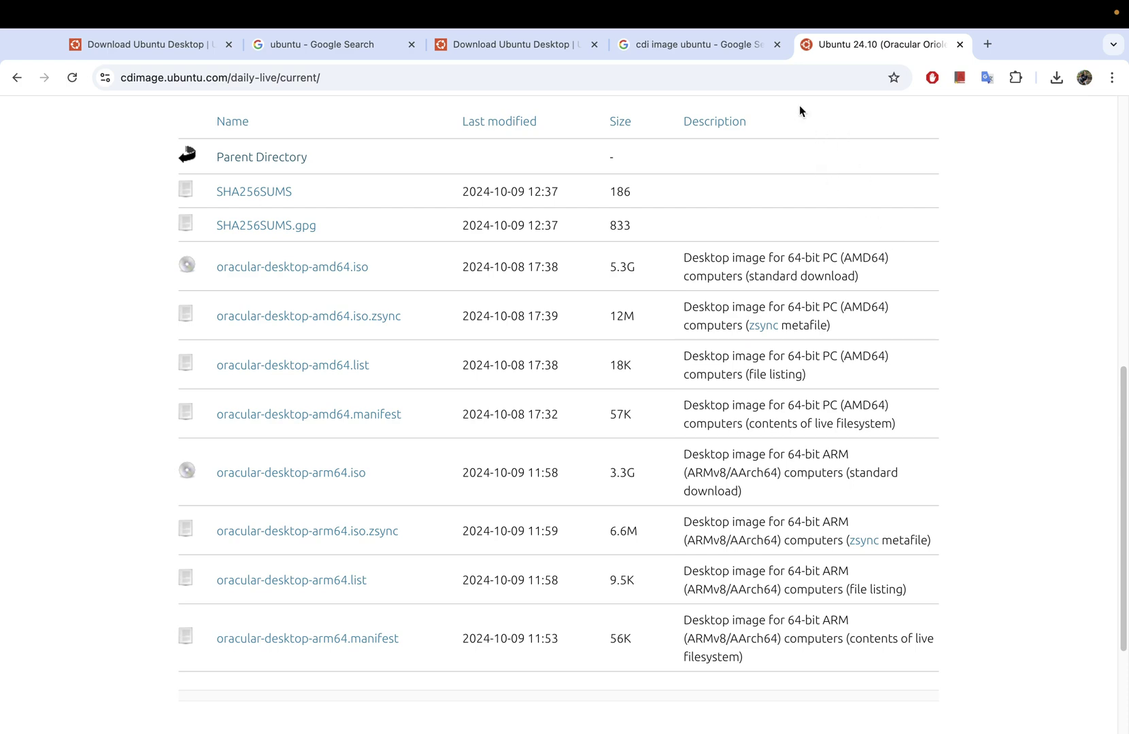
mouse_move(398, 6)
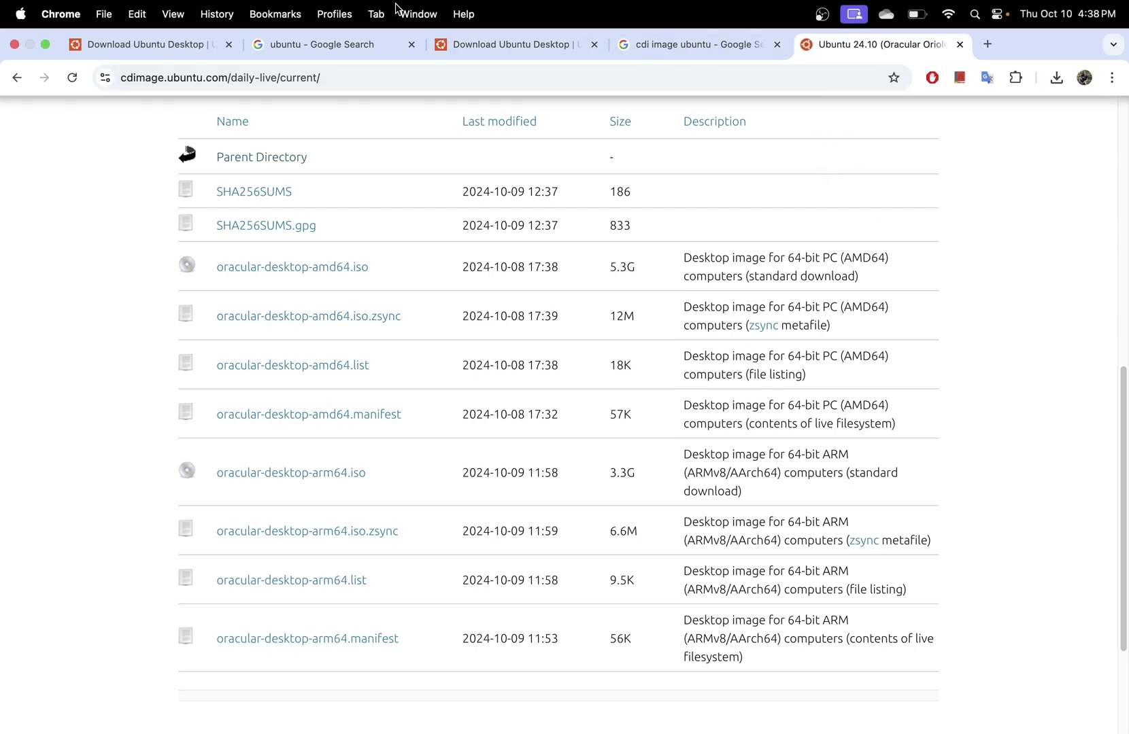
Step: Switch from Chrome to VMware Fusion and show its library full screen with the + menu open
click(45, 44)
click(37, 70)
click(430, 176)
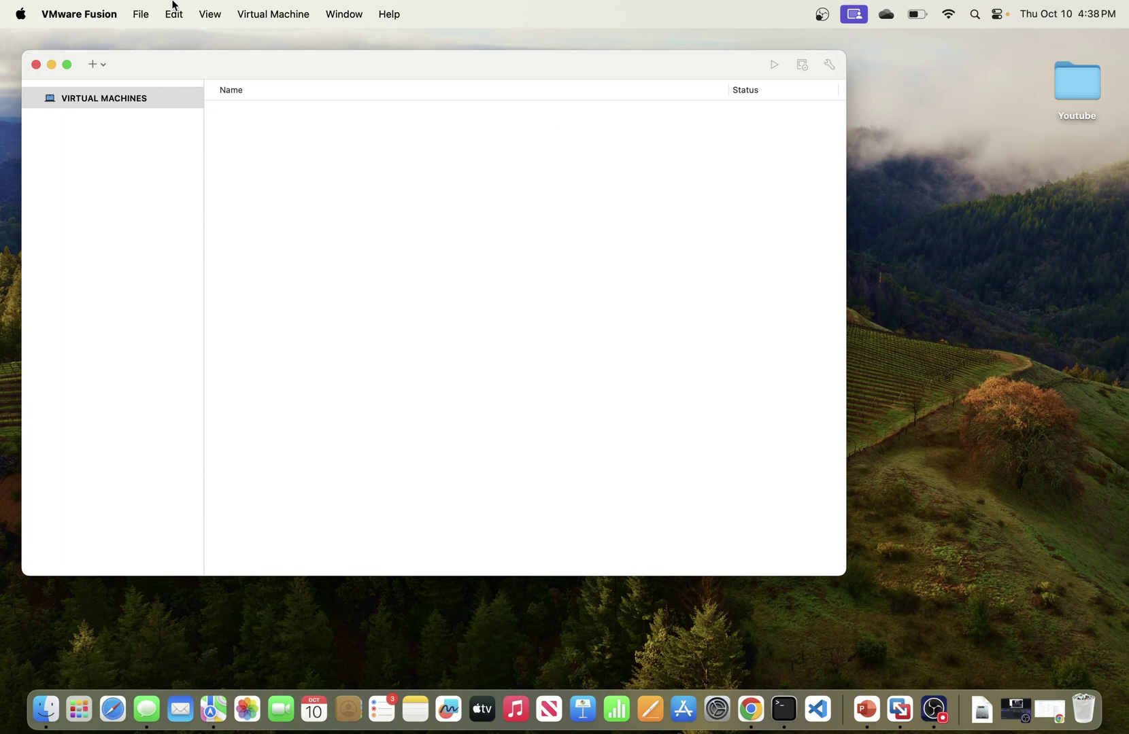
click(66, 64)
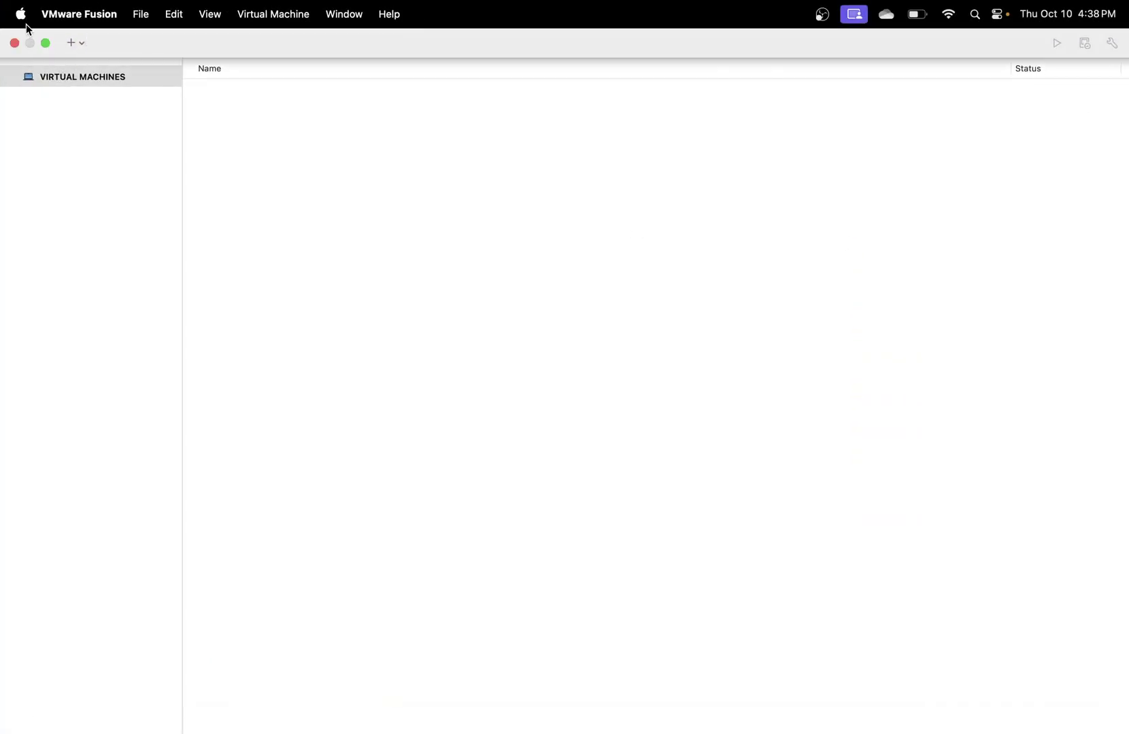
click(80, 43)
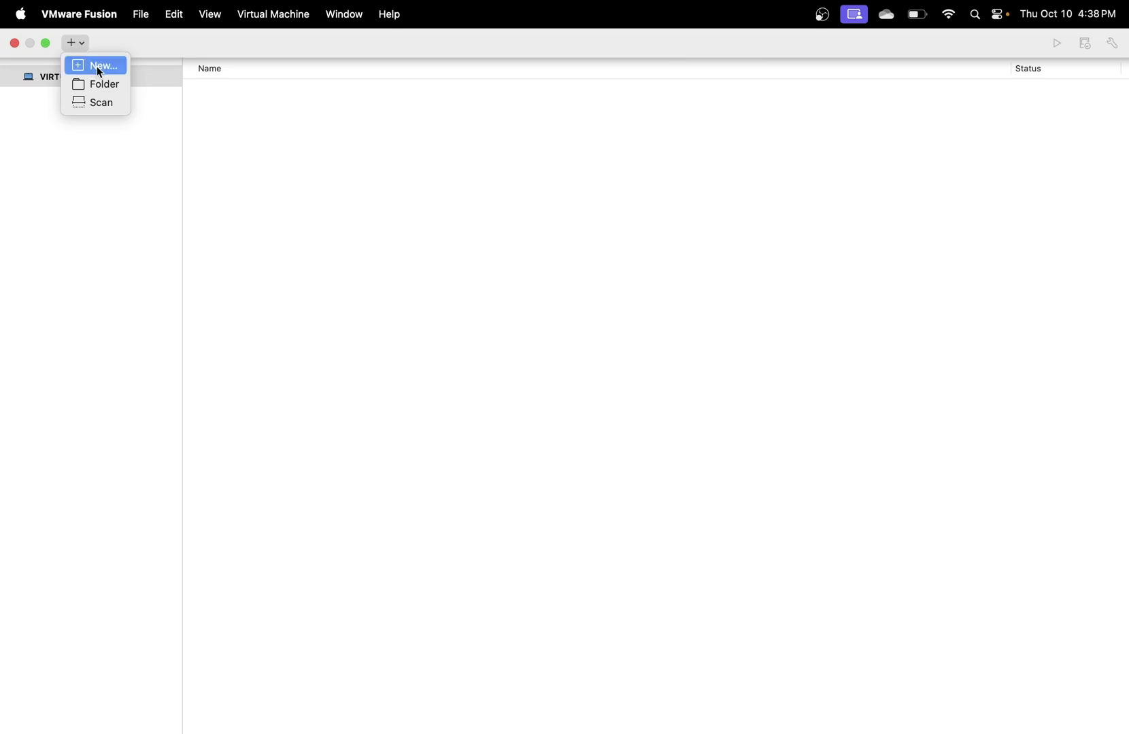
Step: Start a new VM from oracular-desktop-arm64.iso in Downloads, detected as Ubuntu 64-bit Arm 24.10
click(98, 66)
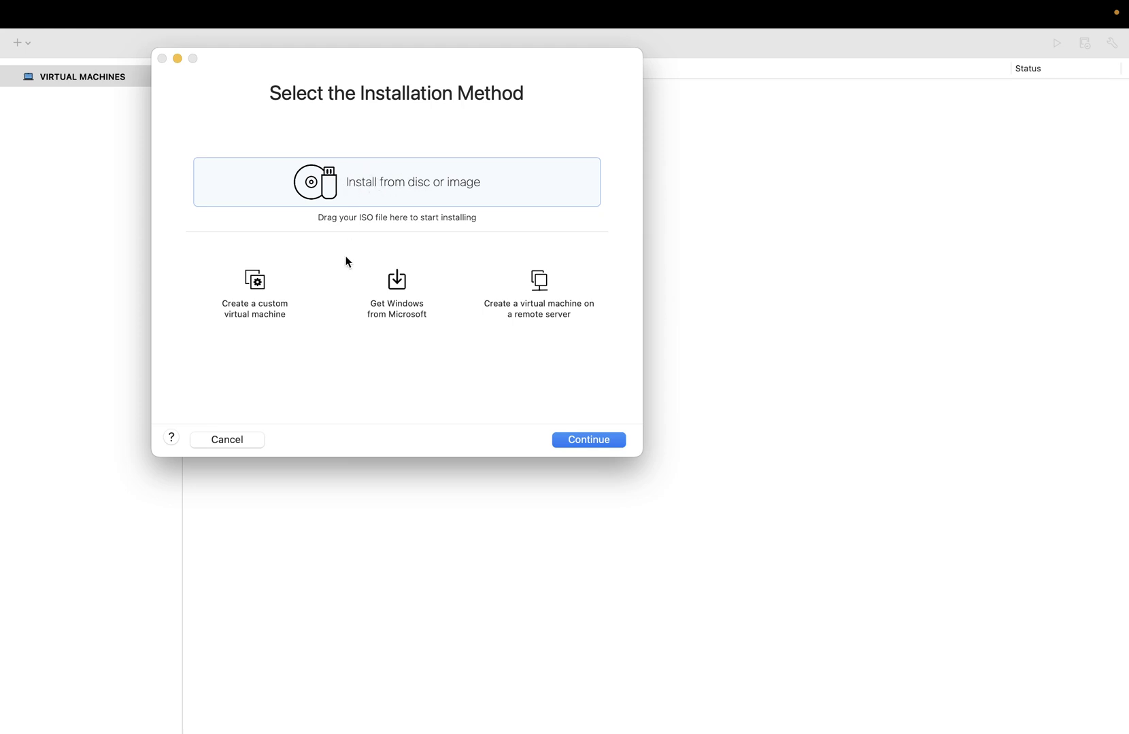
click(584, 441)
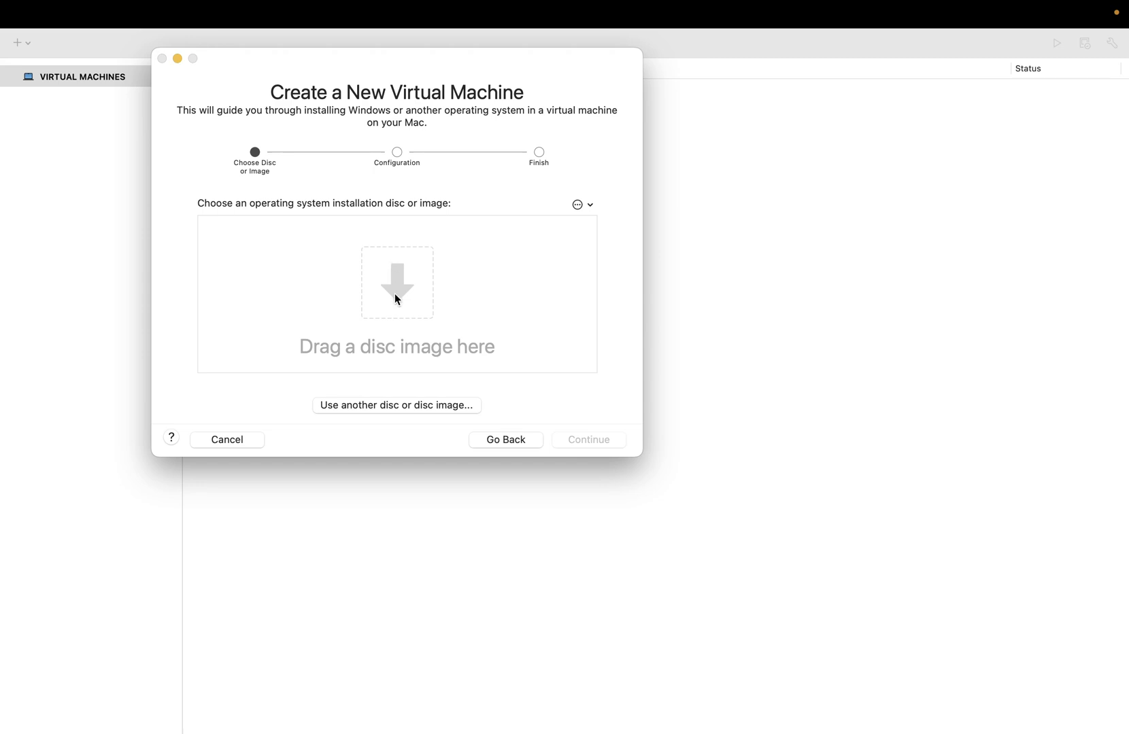
click(411, 410)
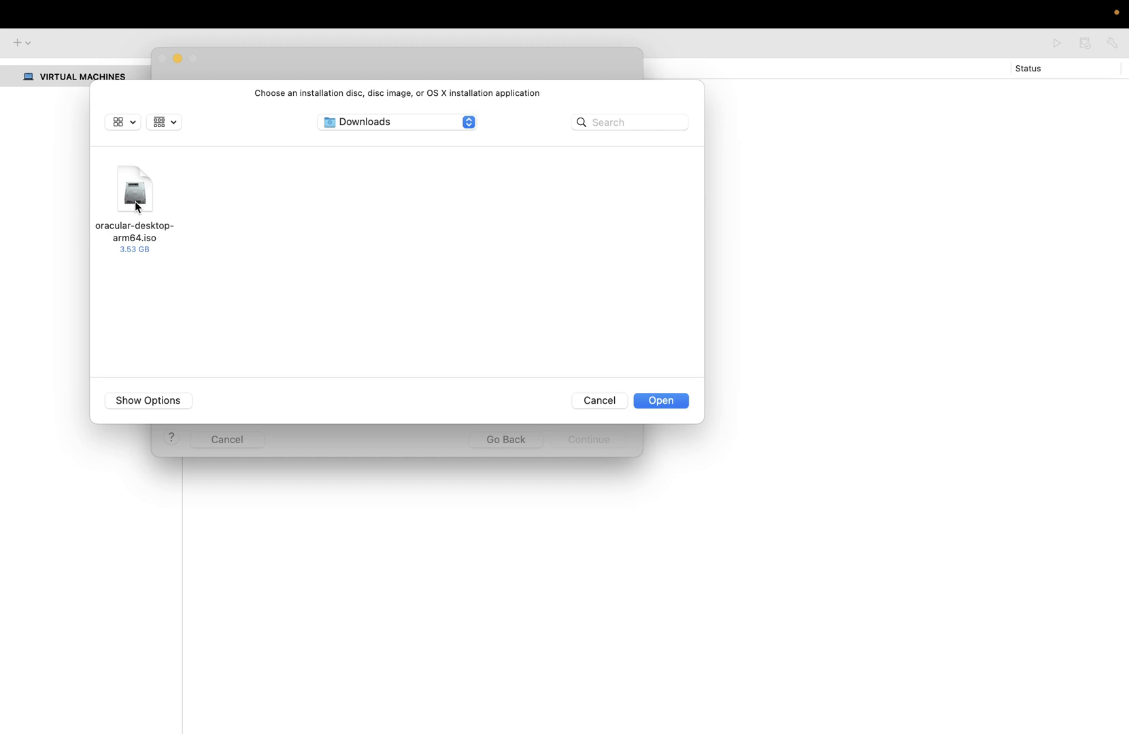
click(135, 204)
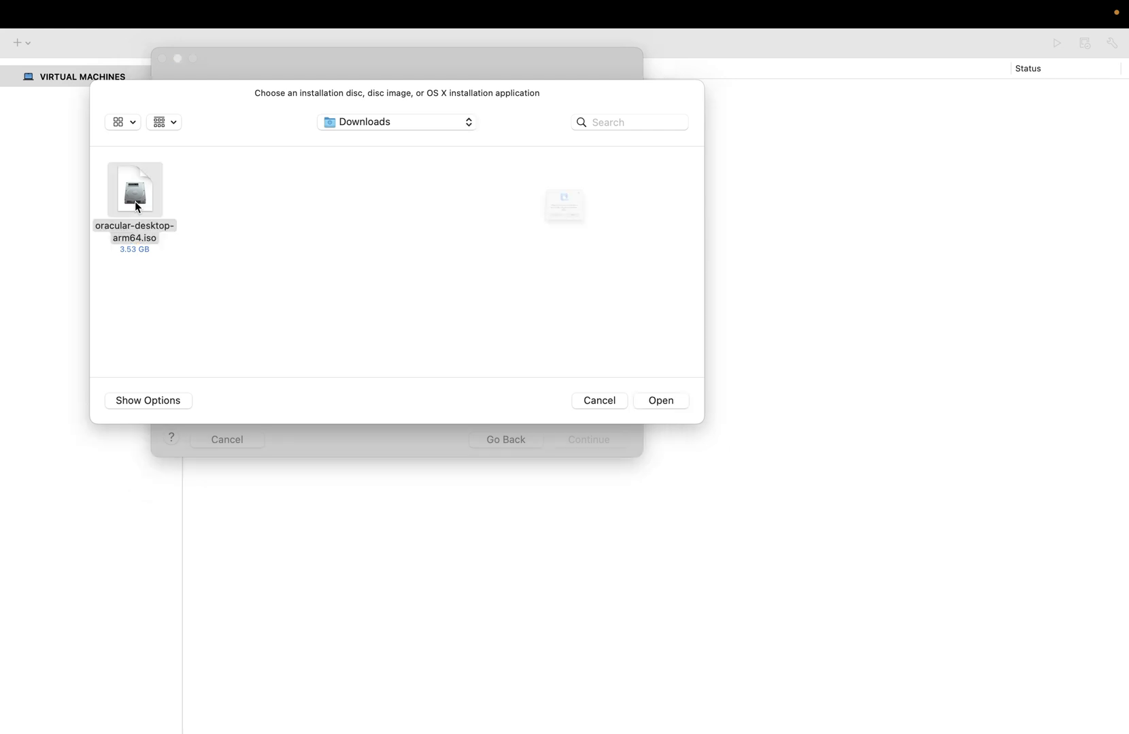
click(608, 262)
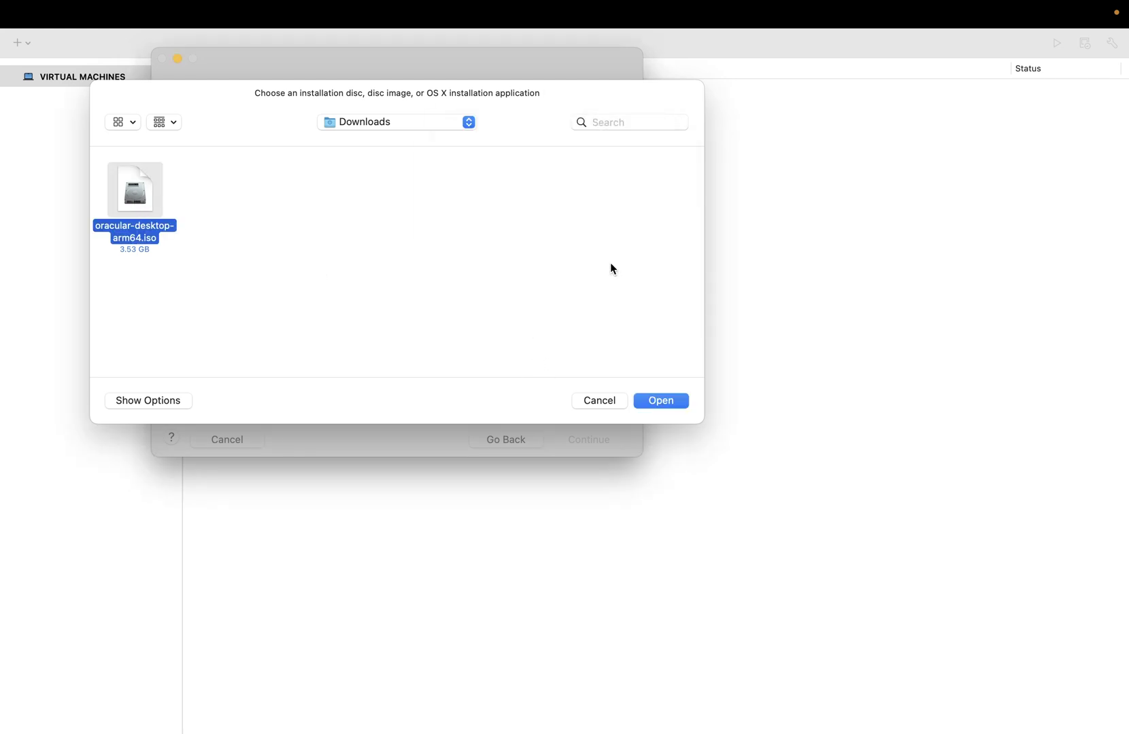
click(664, 400)
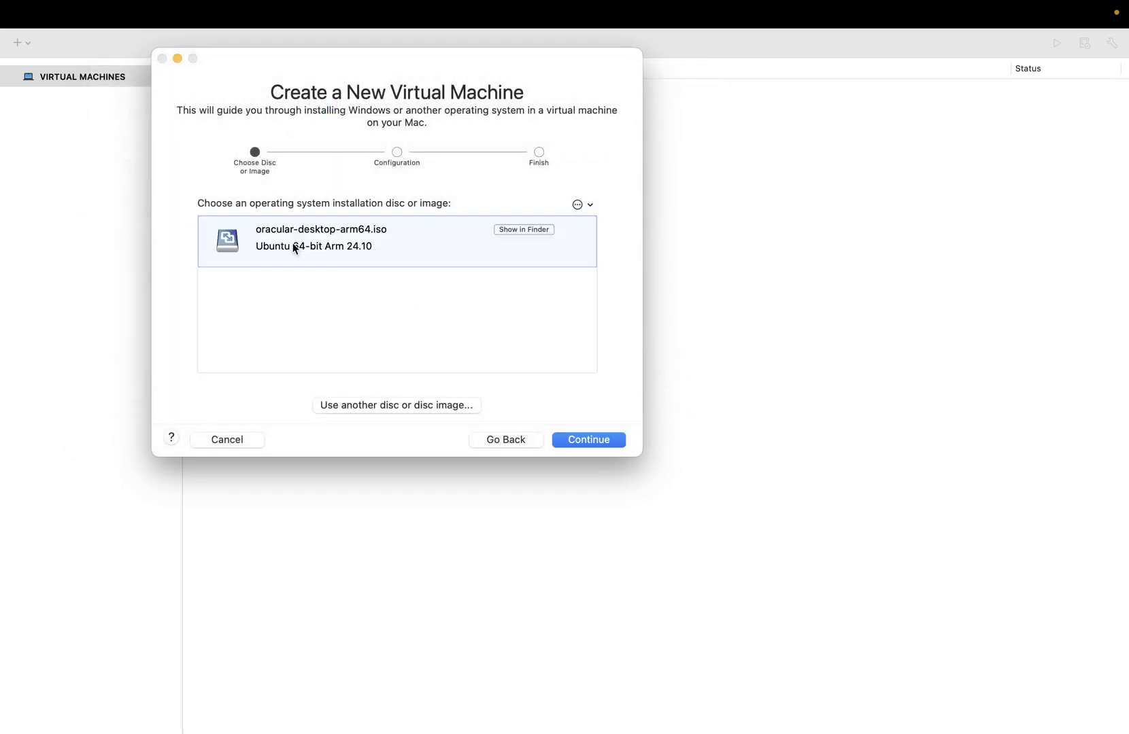
Step: Finish the Ubuntu 64-bit Arm 24.10 VM with 20 GB disk and 4 GB memory, saving it
click(594, 441)
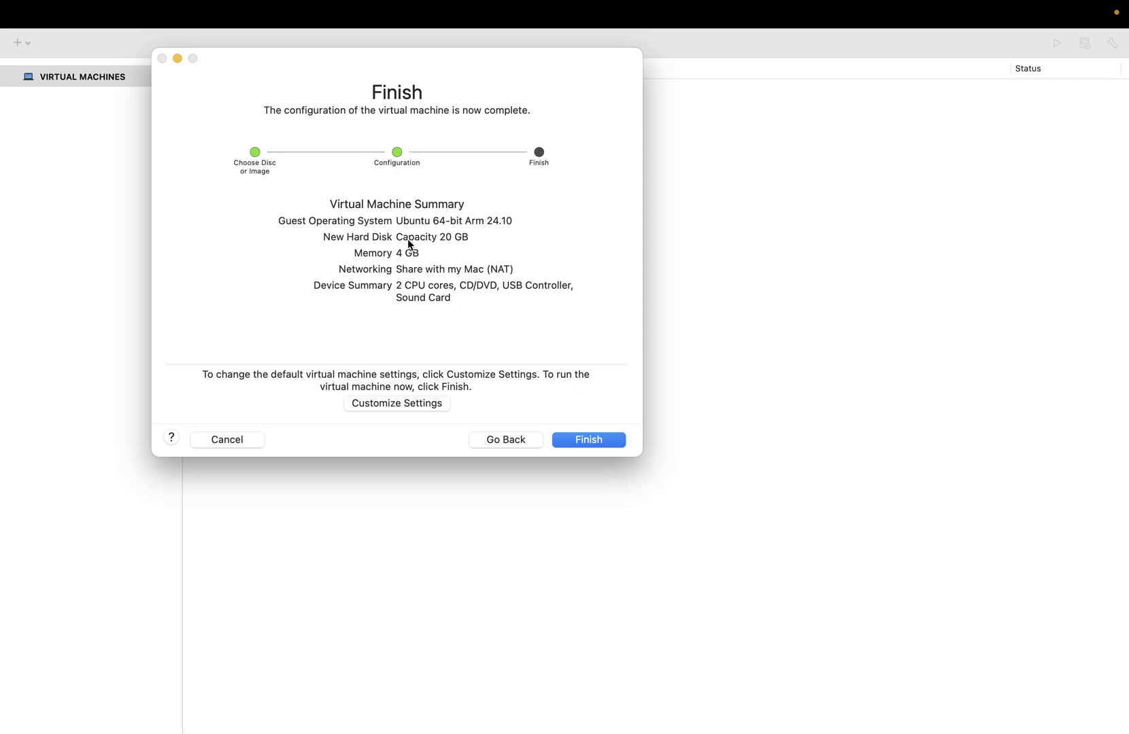
click(586, 440)
click(524, 332)
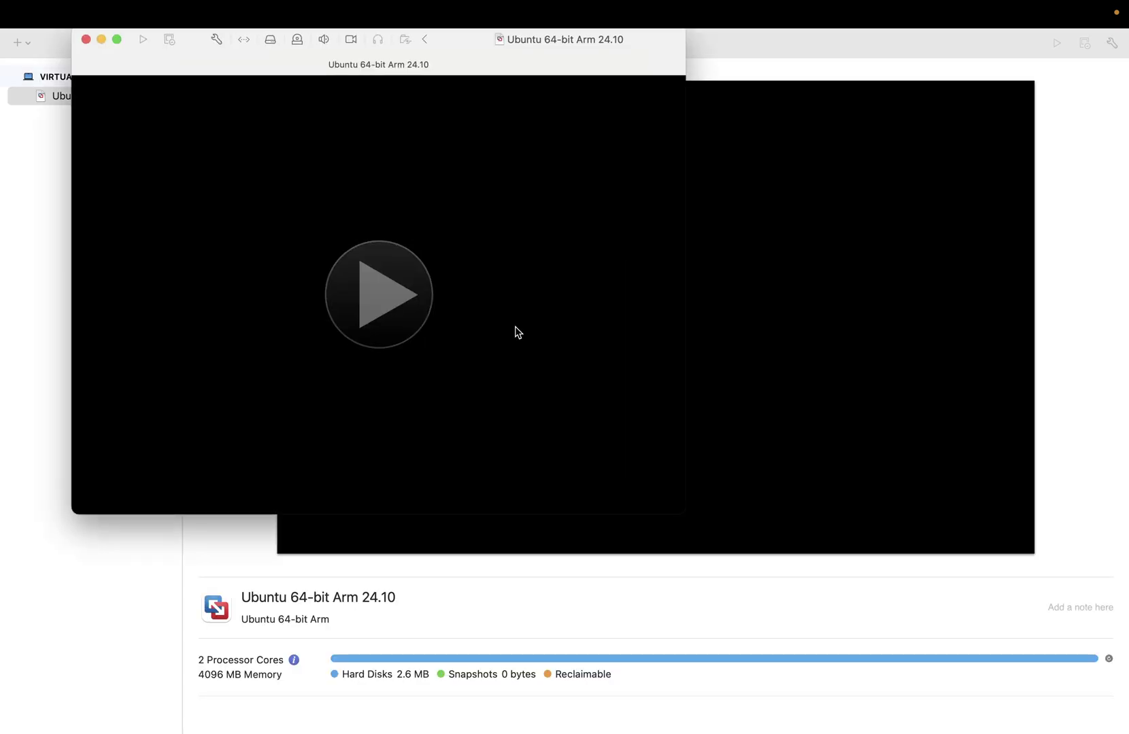
Step: Make the VM window full screen and boot the Try or Install Ubuntu GRUB entry
click(117, 38)
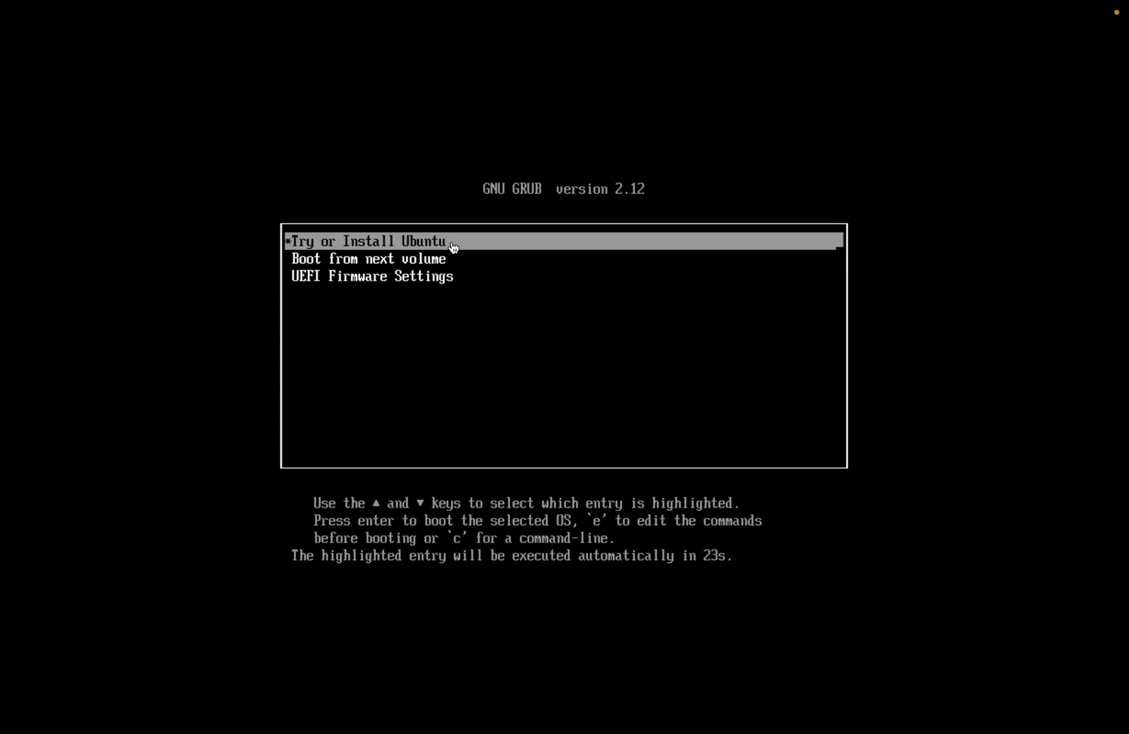
key(Return)
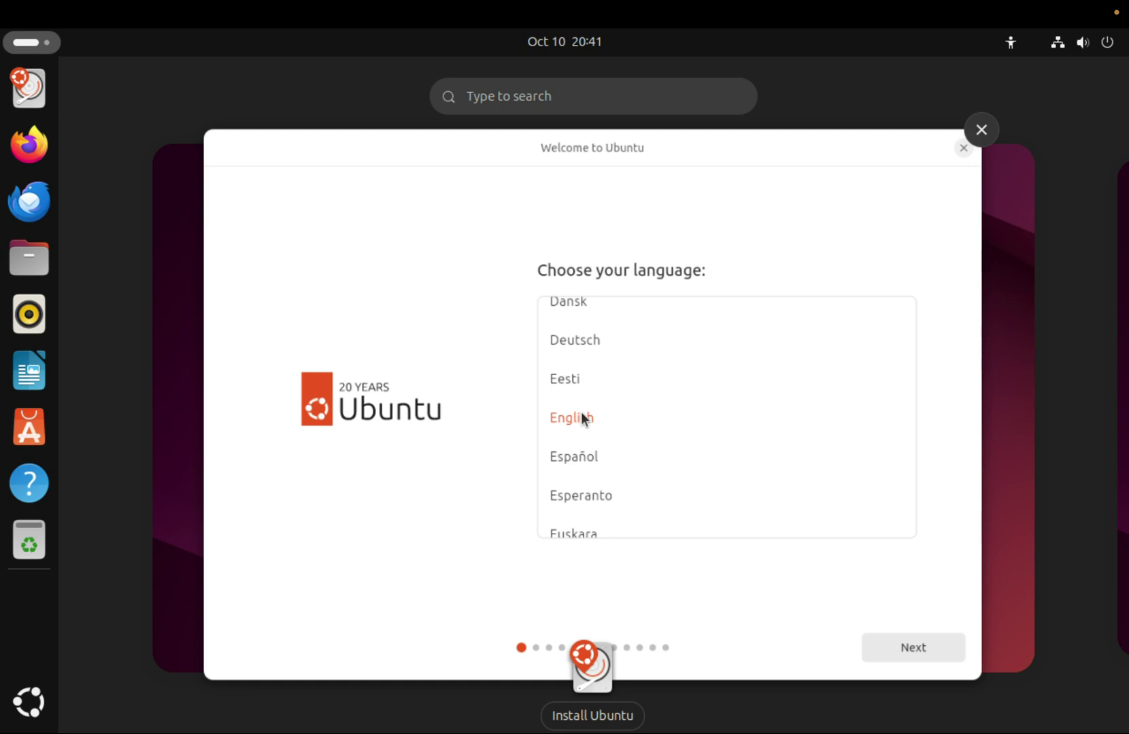
Step: Accept English, default accessibility, English (US) keyboard and the wired connection in the installer
click(926, 647)
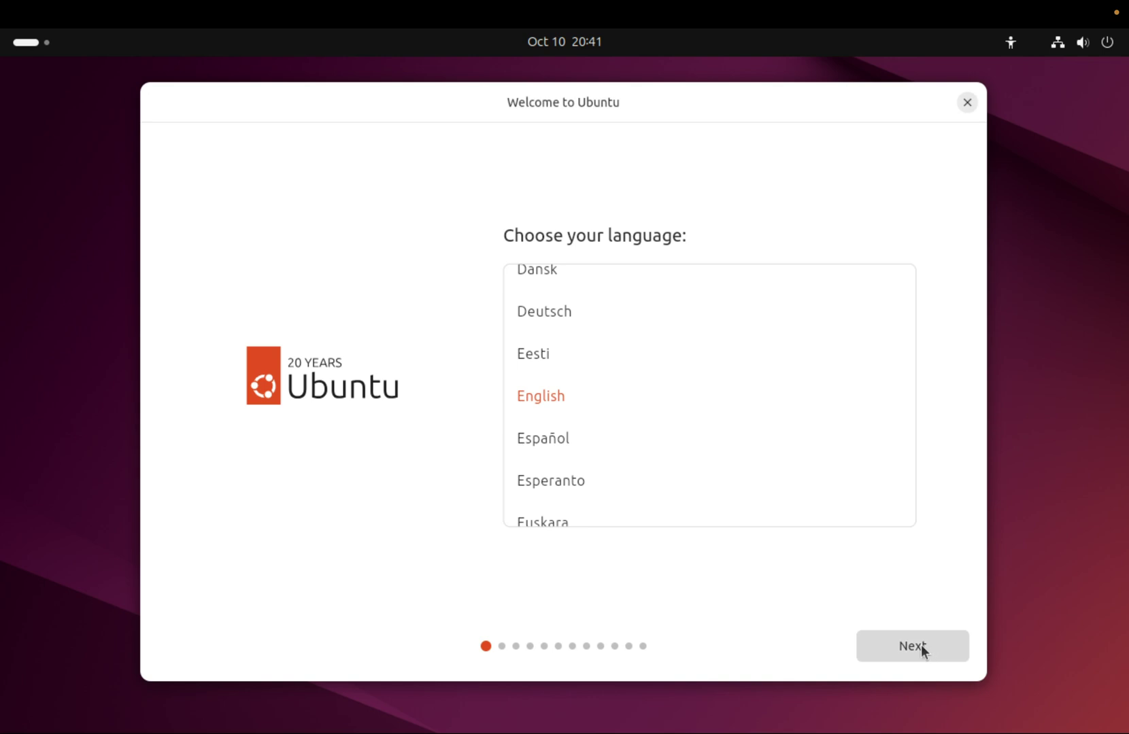
click(922, 646)
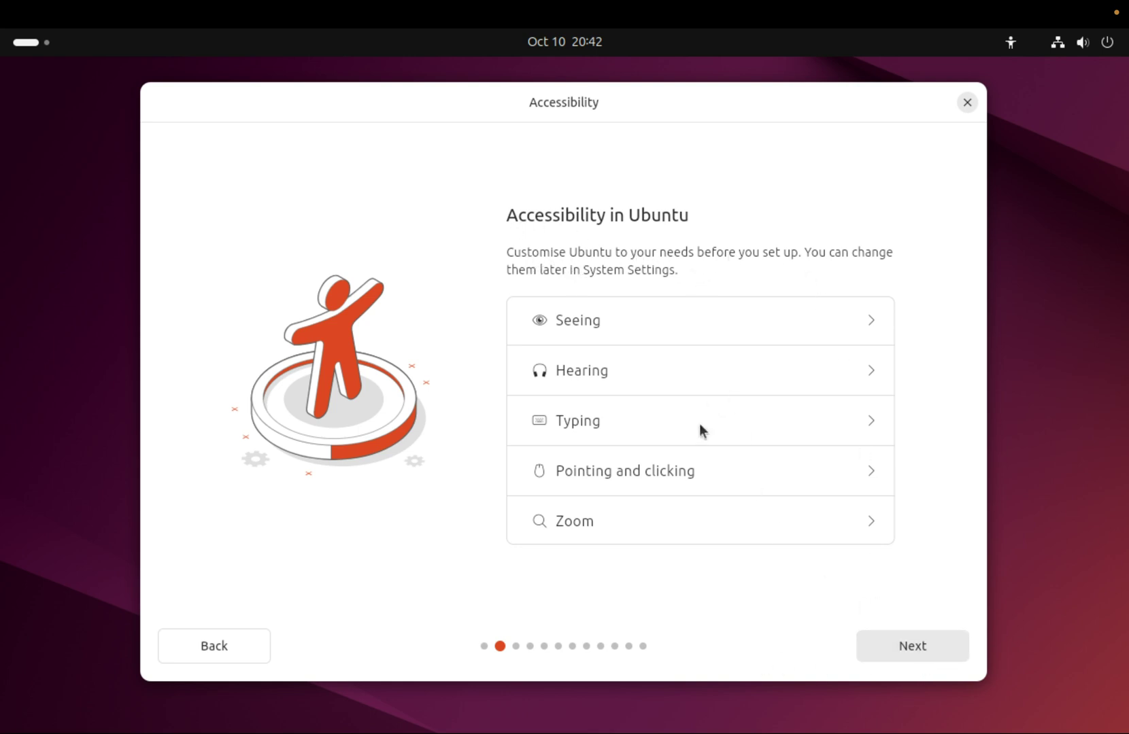
click(932, 648)
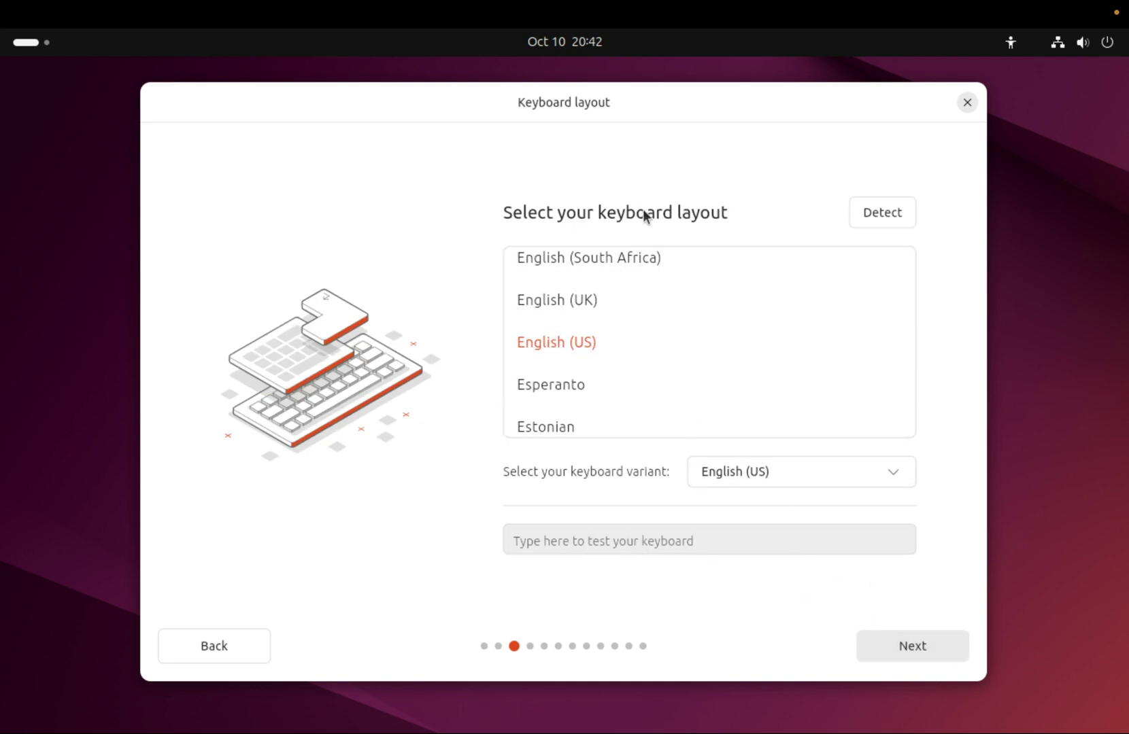
click(940, 646)
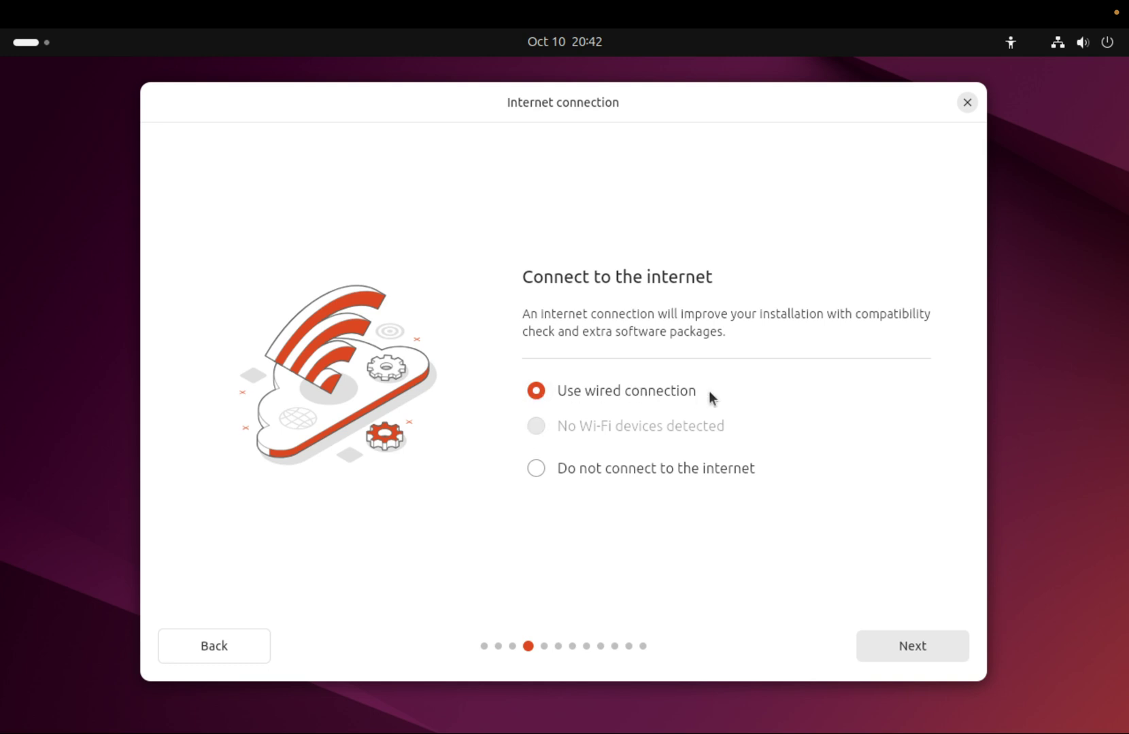
click(928, 643)
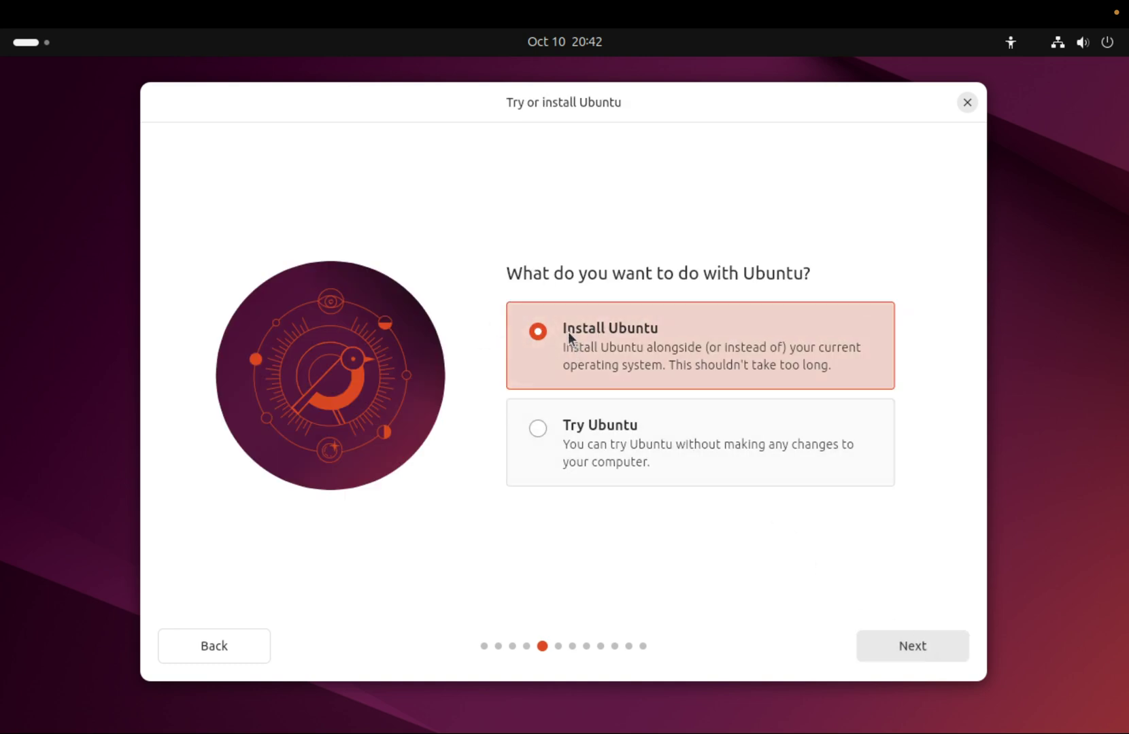
Step: Choose Install Ubuntu, interactive install, default apps, no proprietary software, and erase disk
click(921, 647)
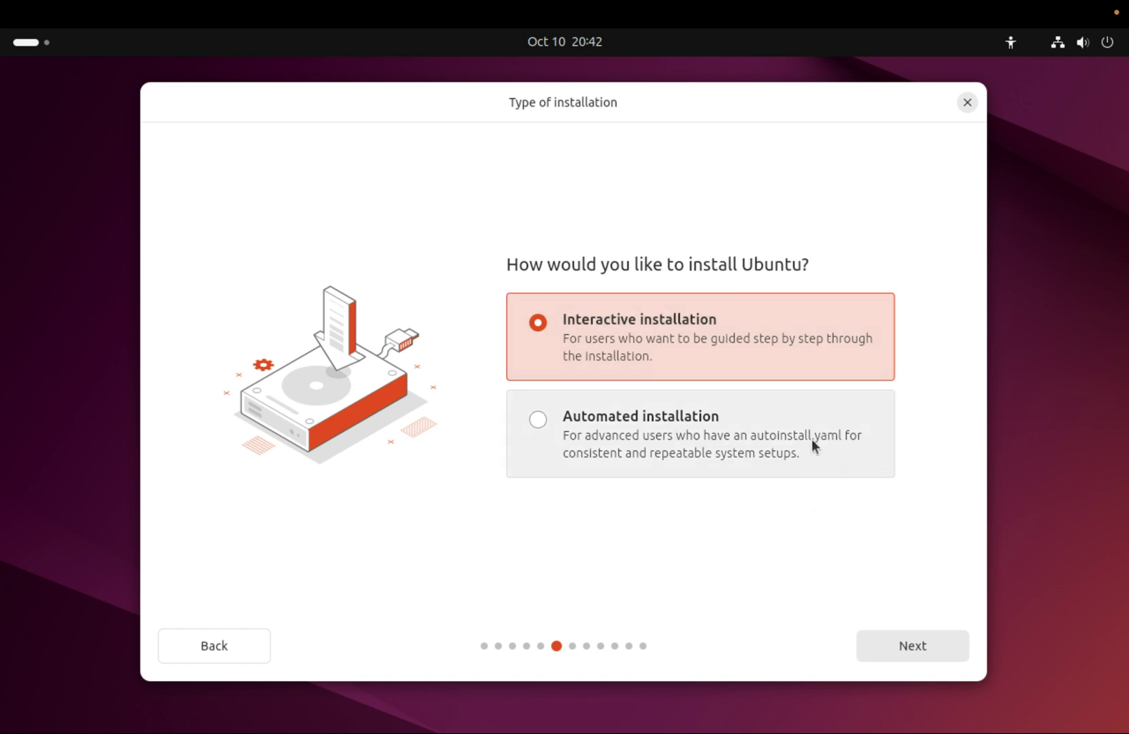
click(922, 647)
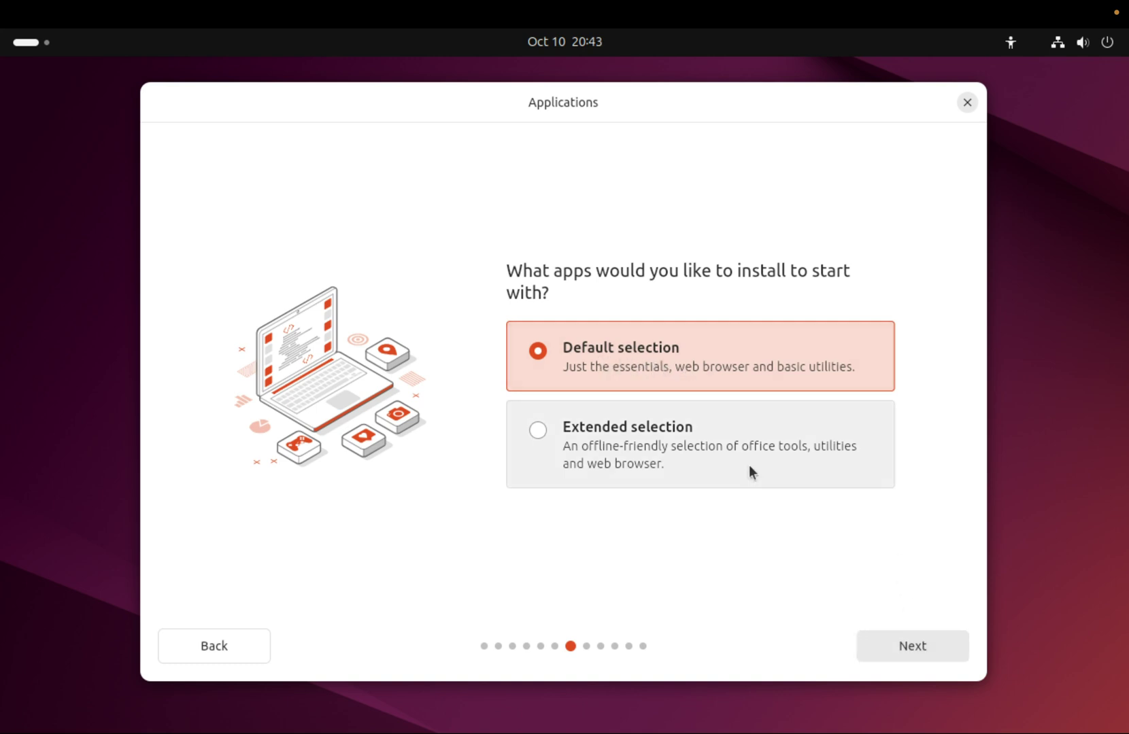
click(914, 649)
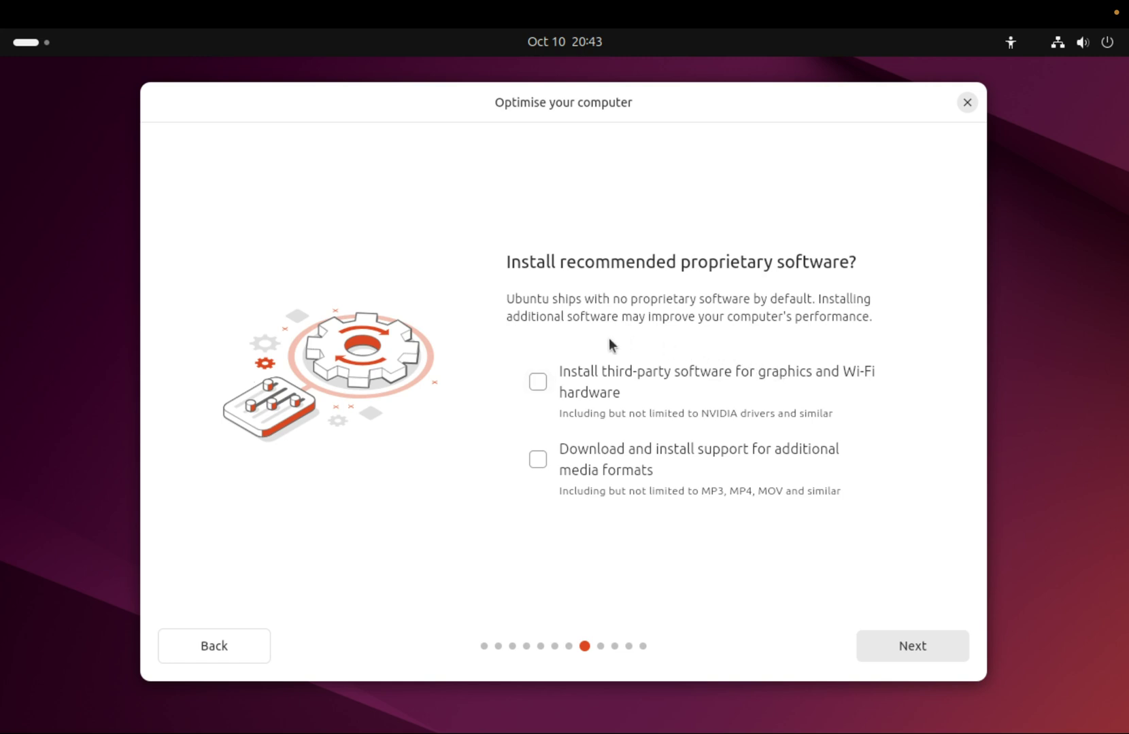
click(932, 641)
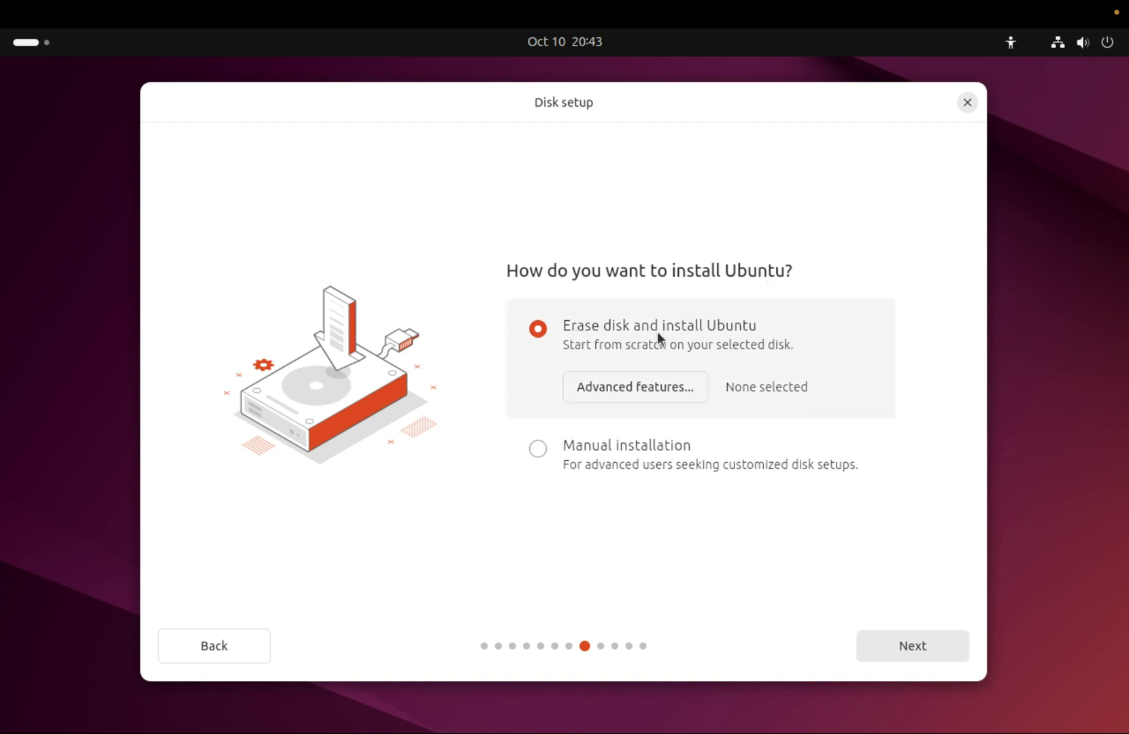
click(911, 650)
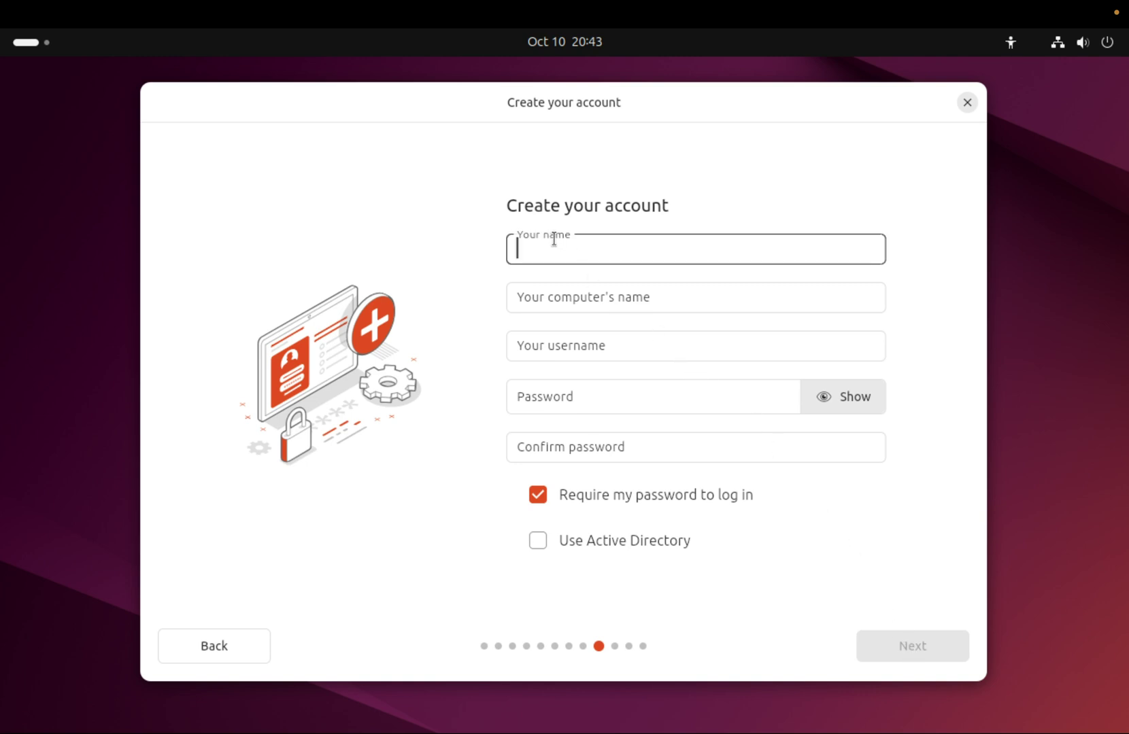
Step: Enter the user's full name and replace the auto-filled username with a shortened one
text(Cleo)
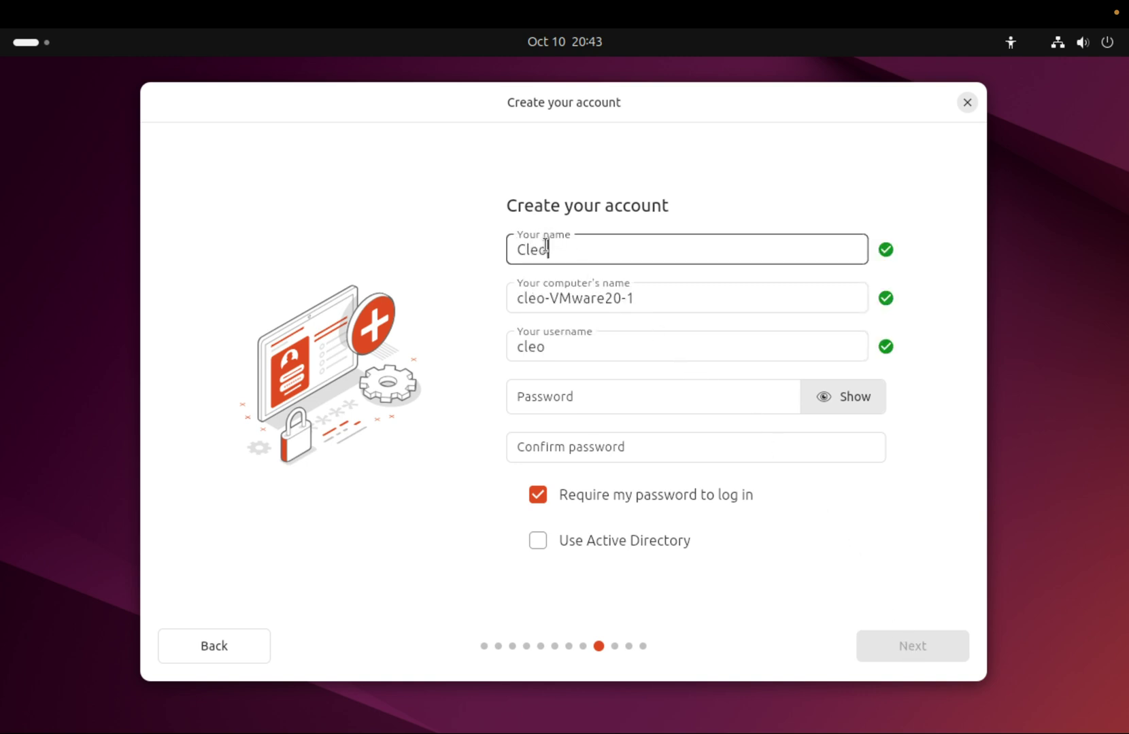
text(phas)
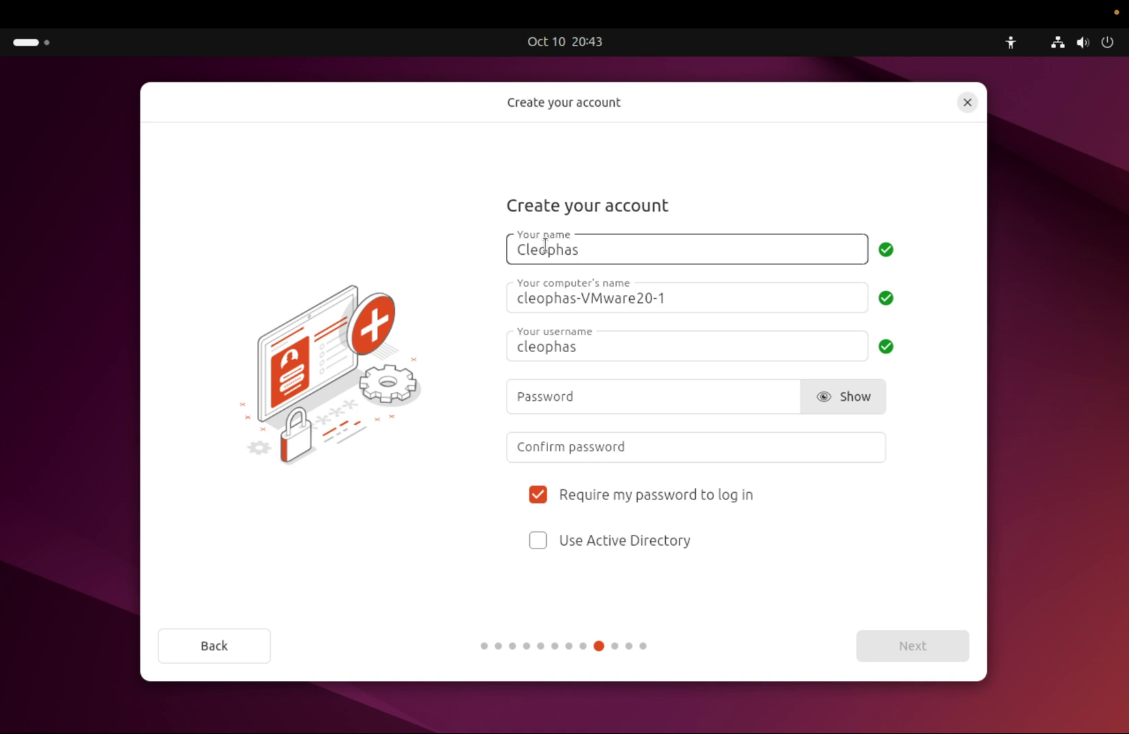
text( Kalekem)
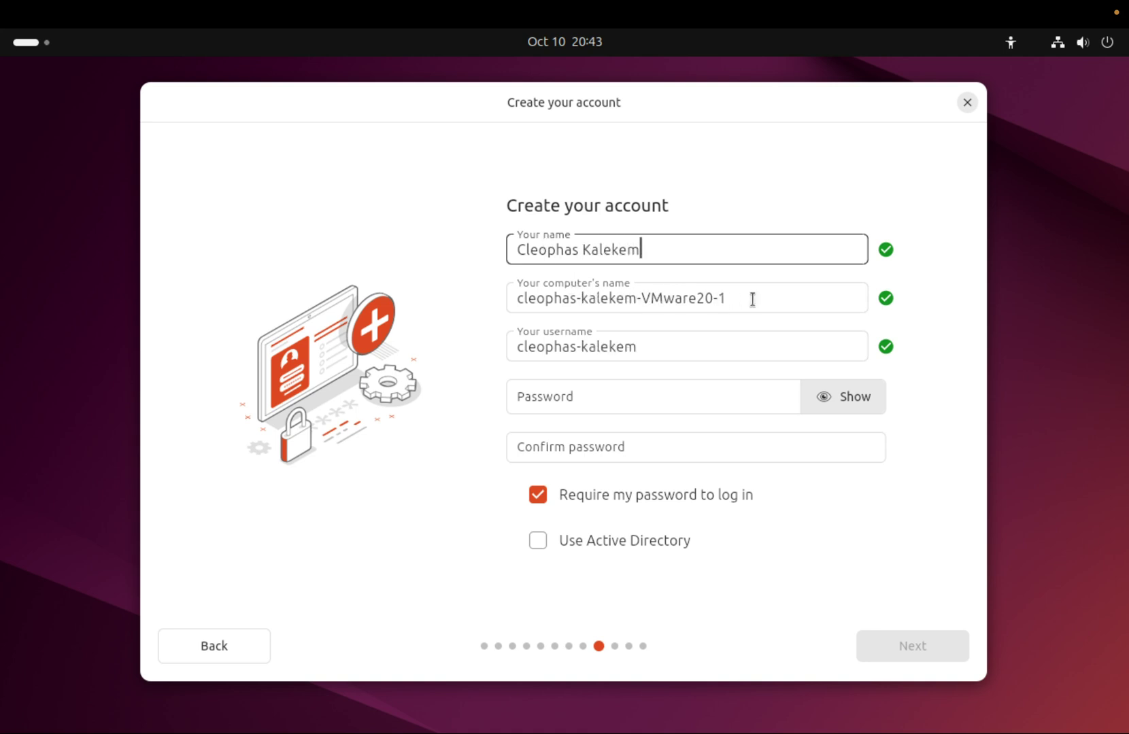
drag(659, 348, 518, 349)
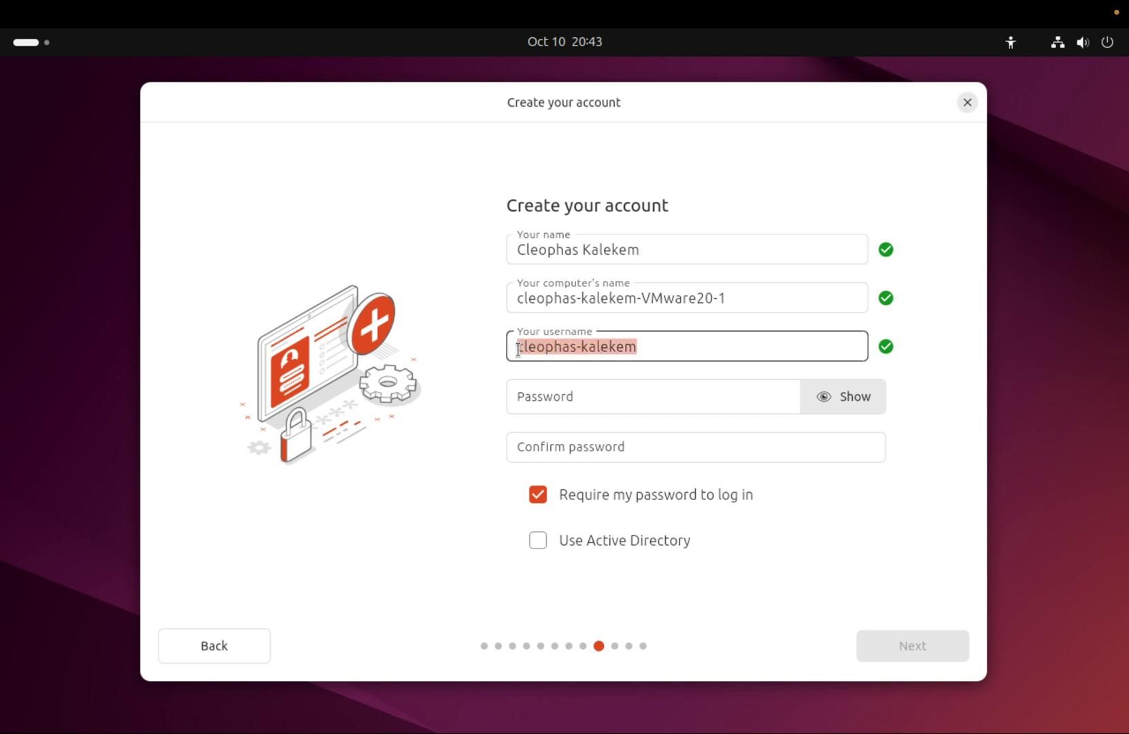
text(ckalekem)
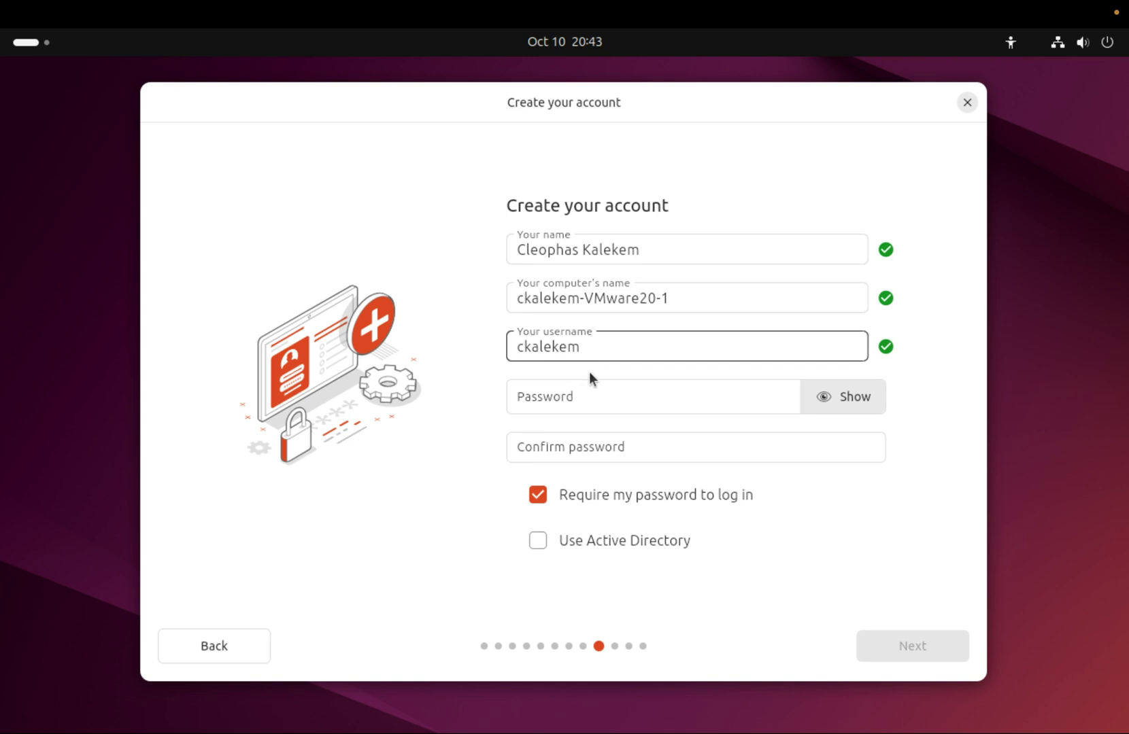
Step: Type and confirm the account password, then continue to timezone selection
click(626, 394)
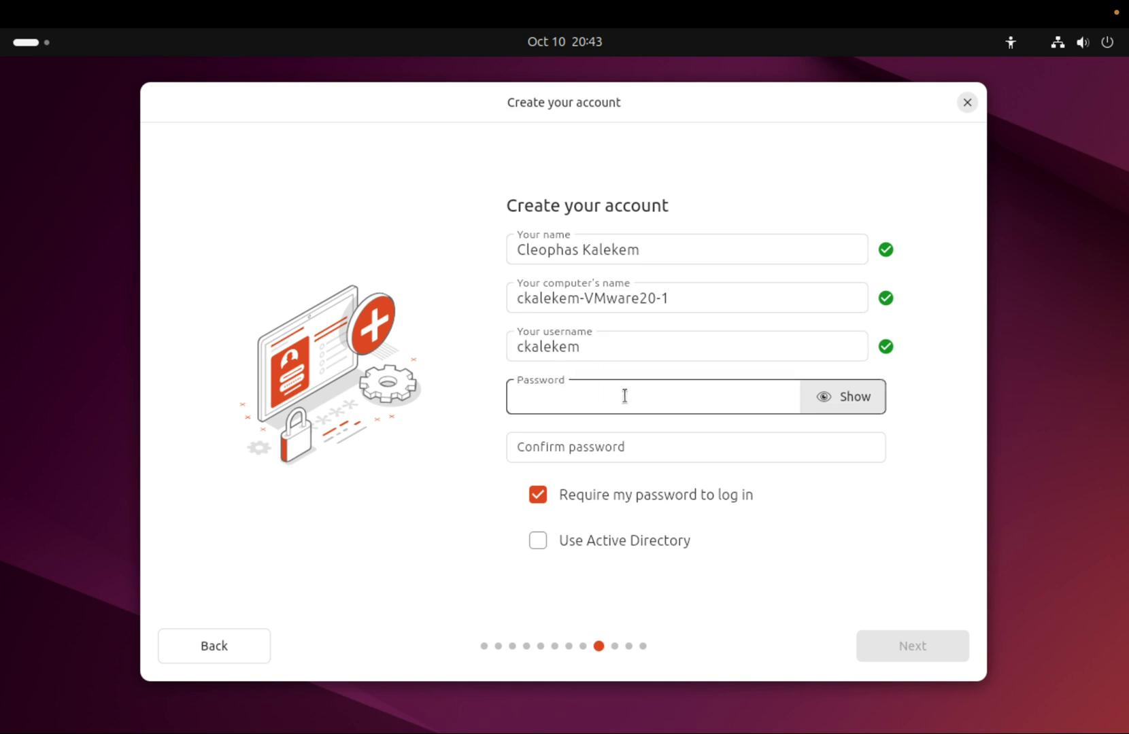
text(****)
key(BackSpace)
key(BackSpace)
key(BackSpace)
key(BackSpace)
text(**********)
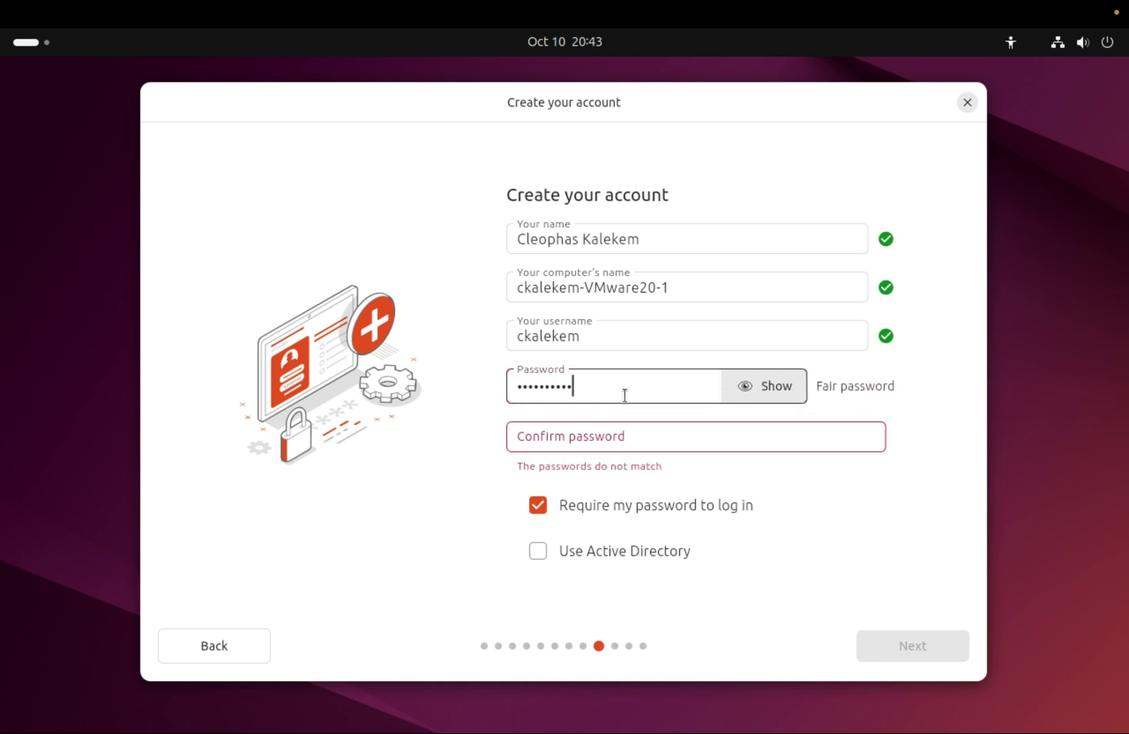
text(*)
click(646, 436)
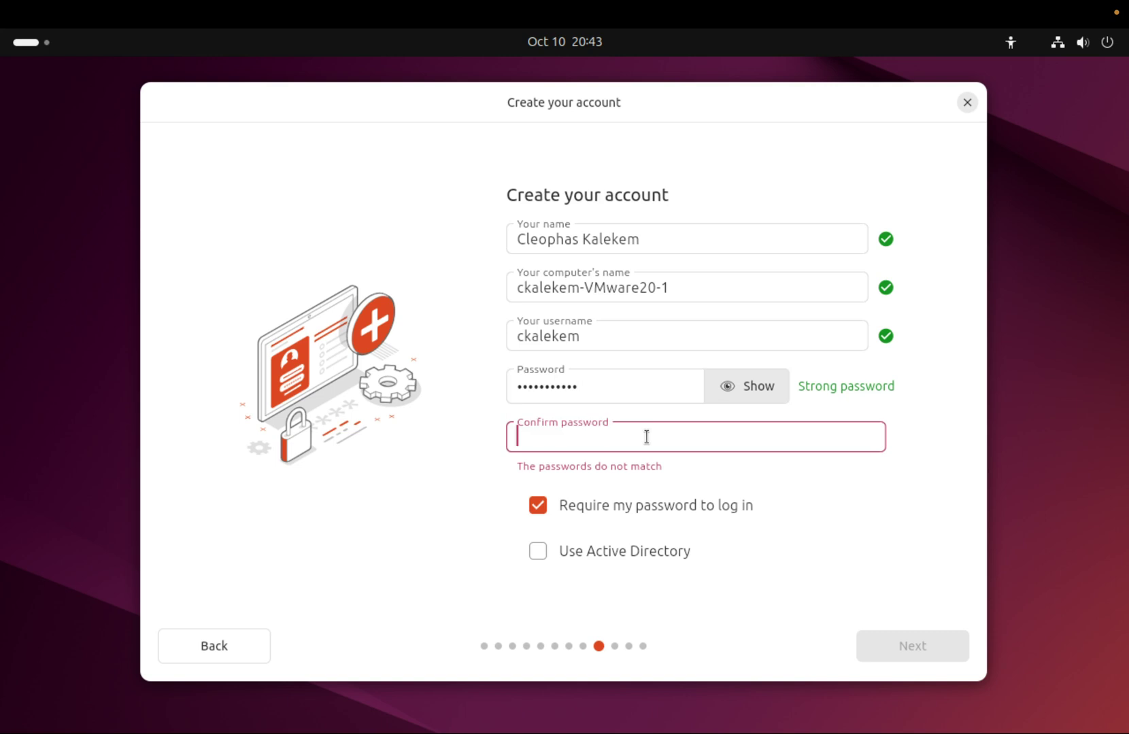
text(***********)
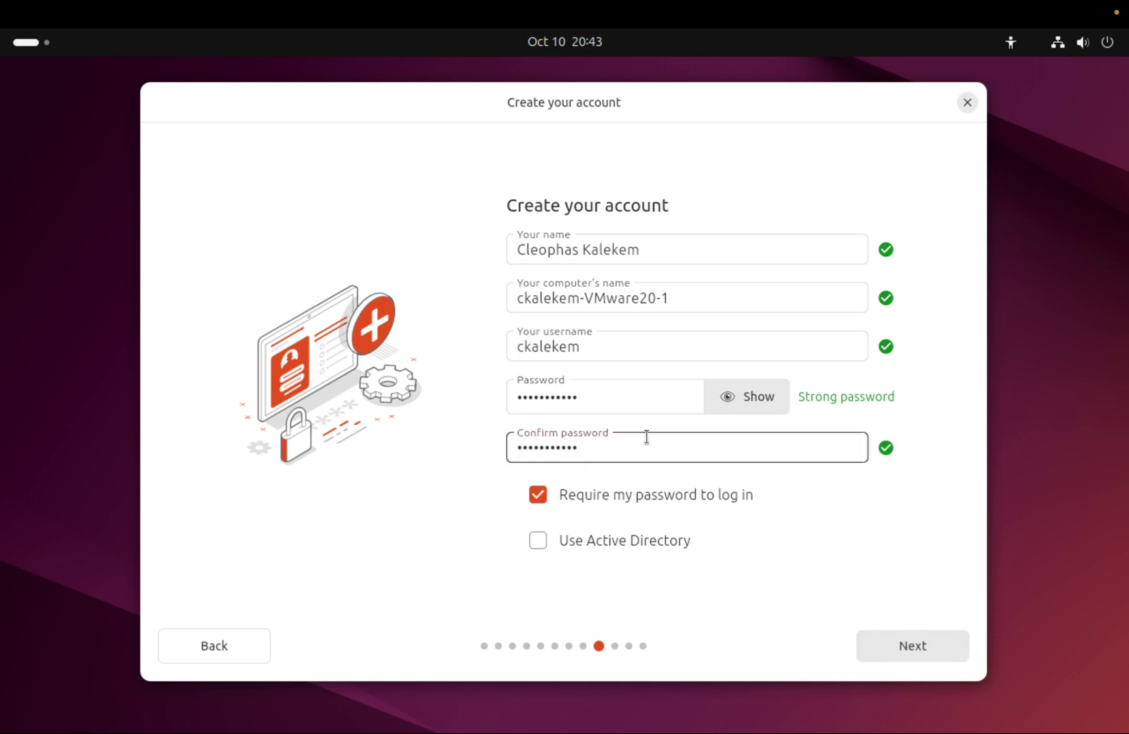
click(955, 348)
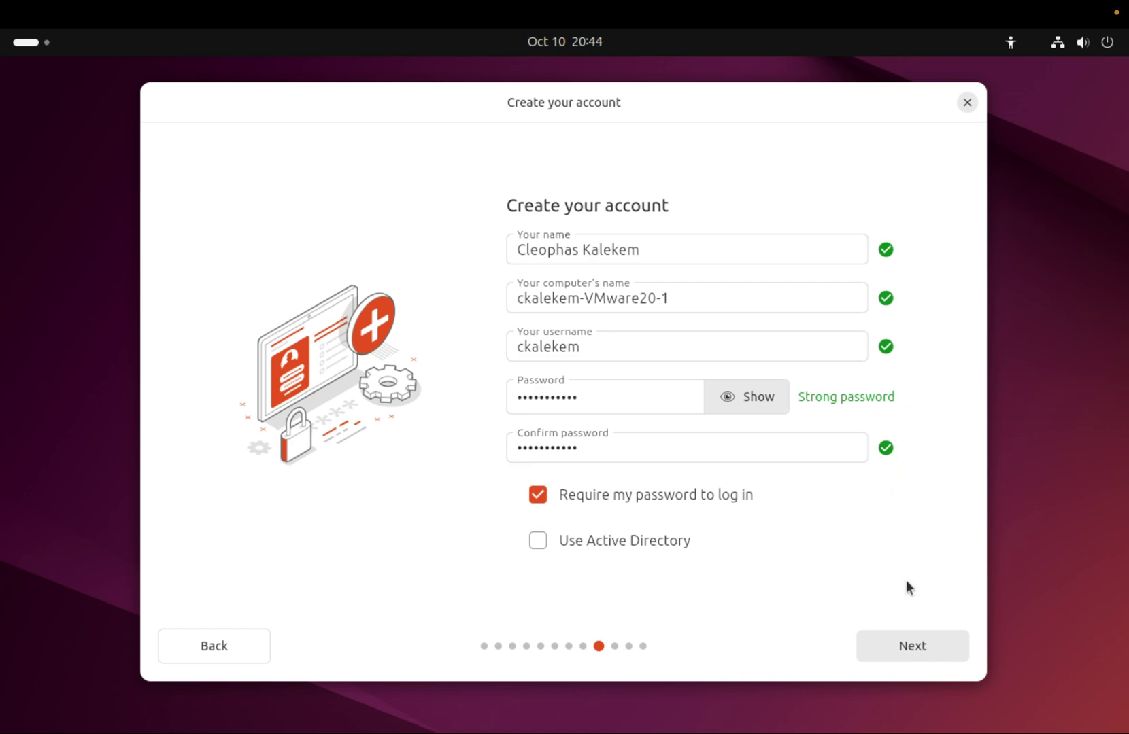
click(916, 649)
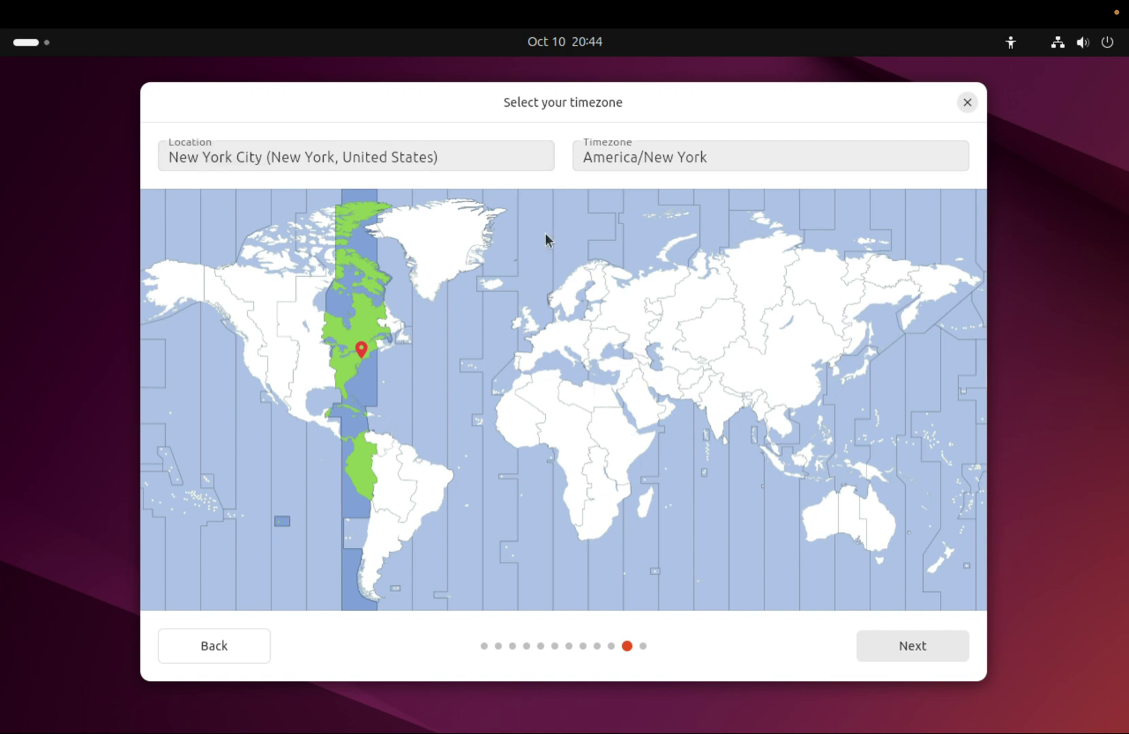
Step: Keep the America/New York timezone, install Ubuntu onto the erased disk, and restart to the login screen
click(938, 656)
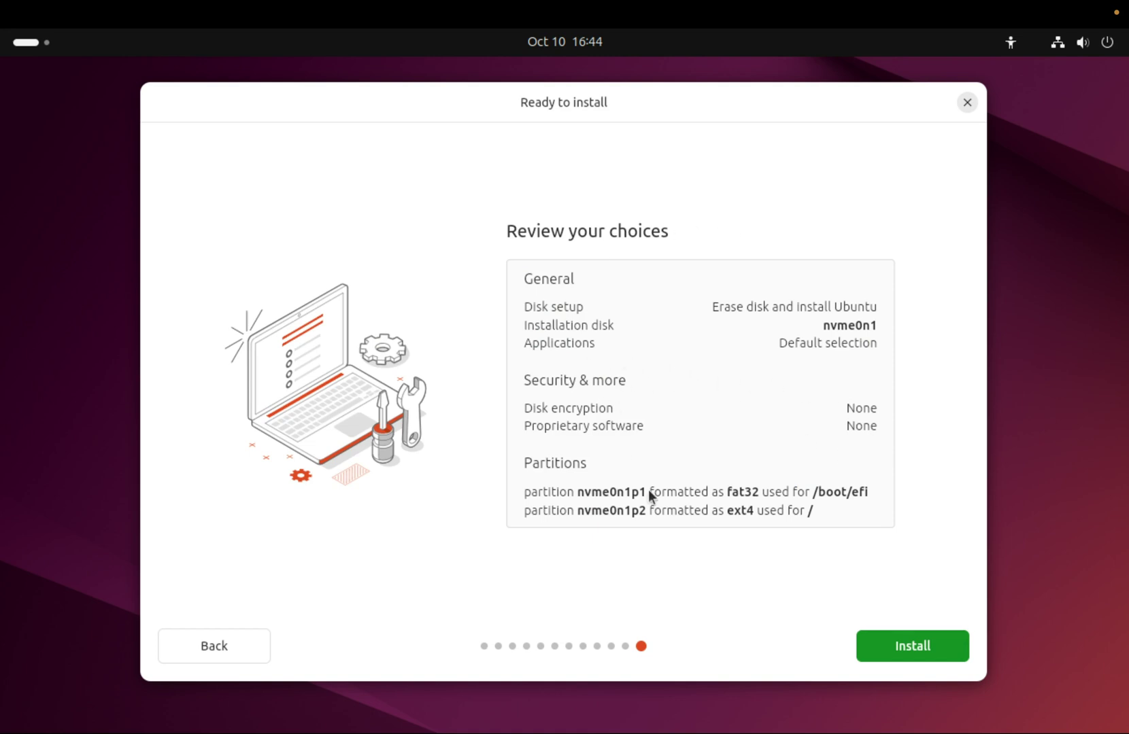
click(919, 648)
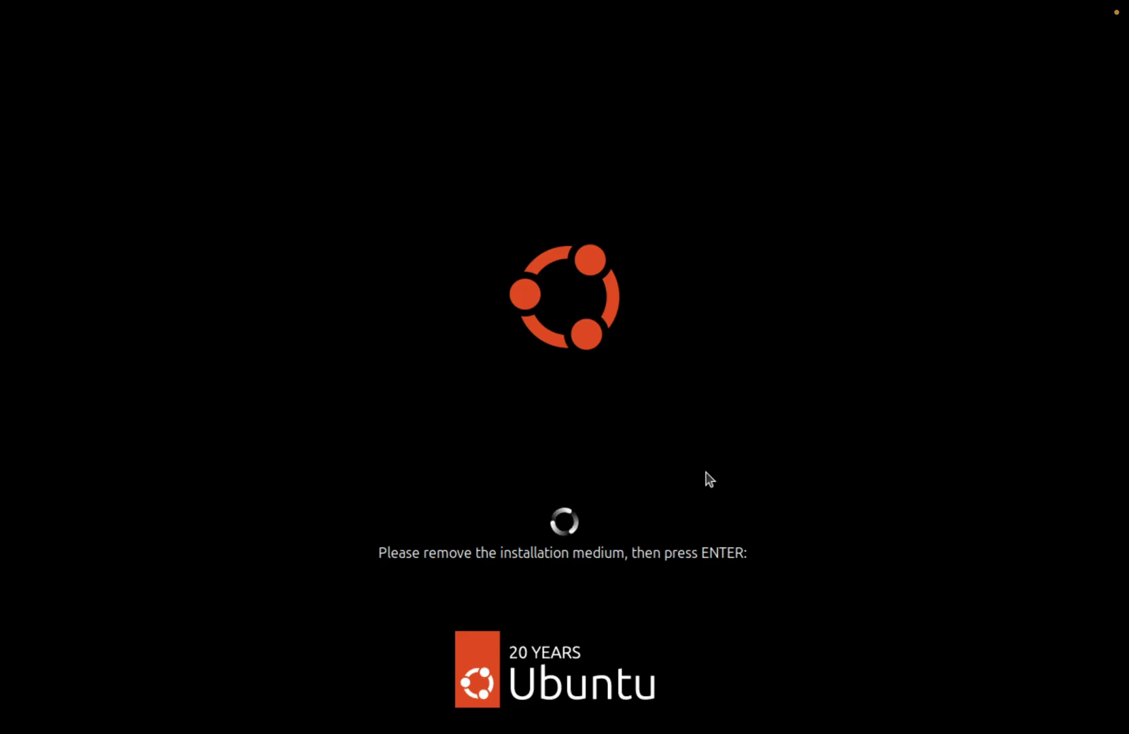
key(Return)
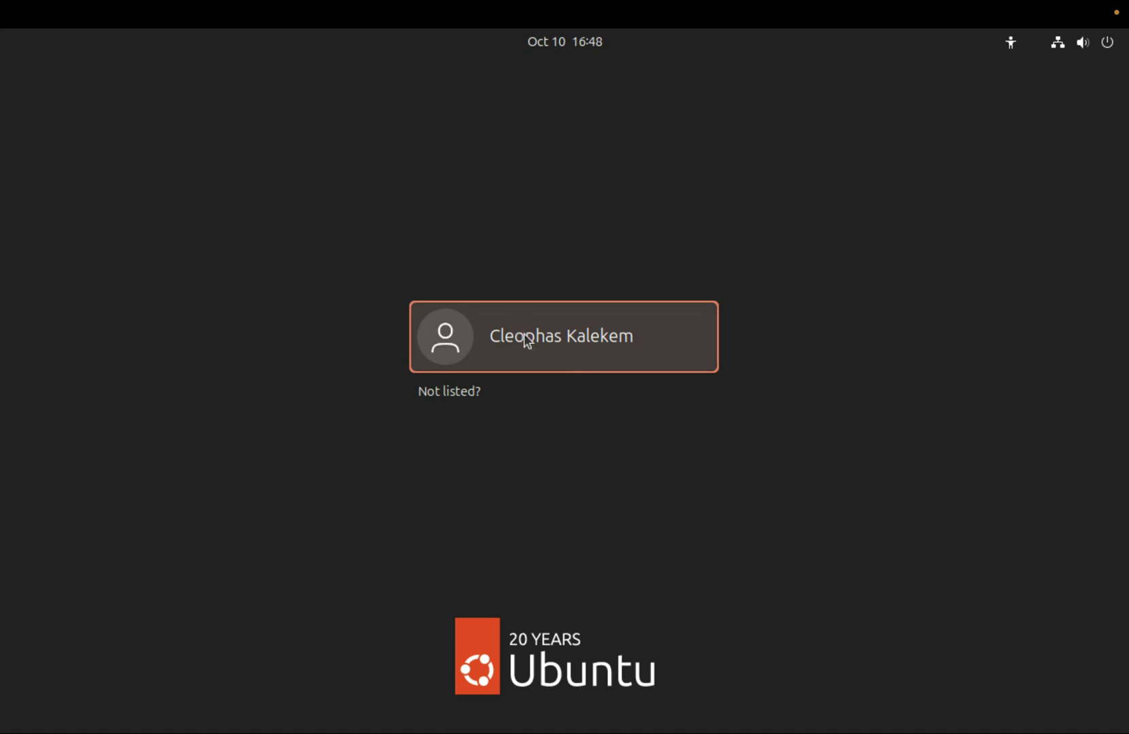
Step: Log in to the new user account with its password
click(561, 337)
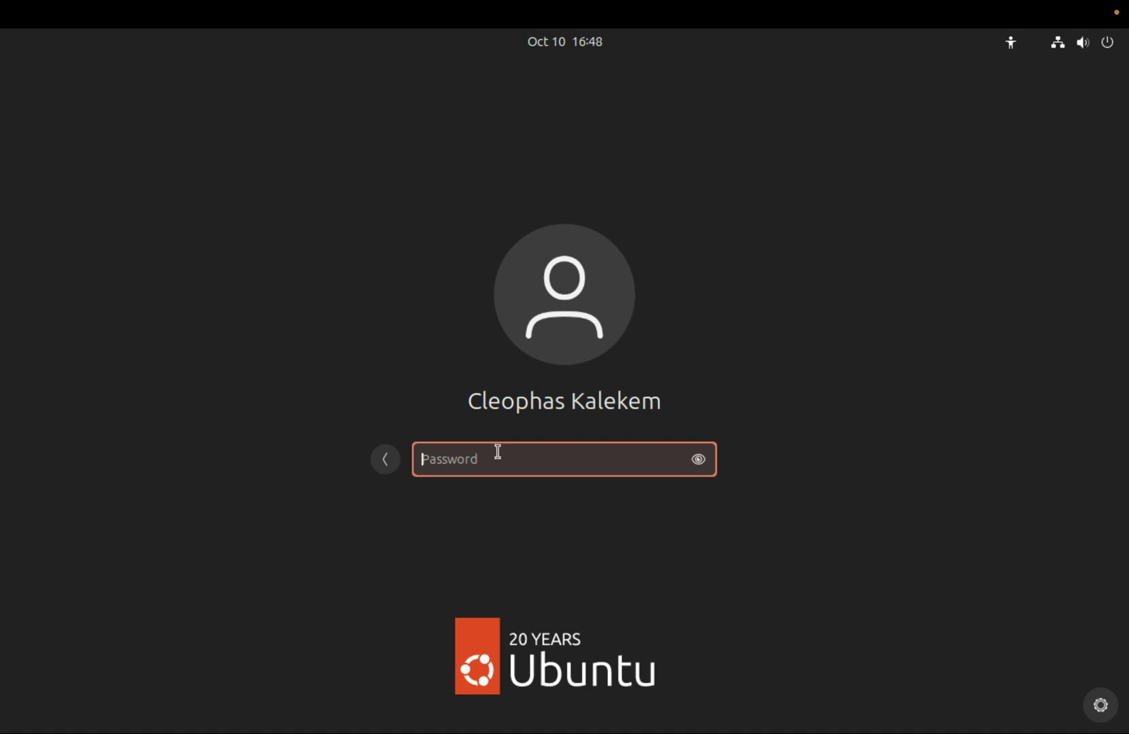
key(Caps_Lock)
text(*)
key(Caps_Lock)
text(*****)
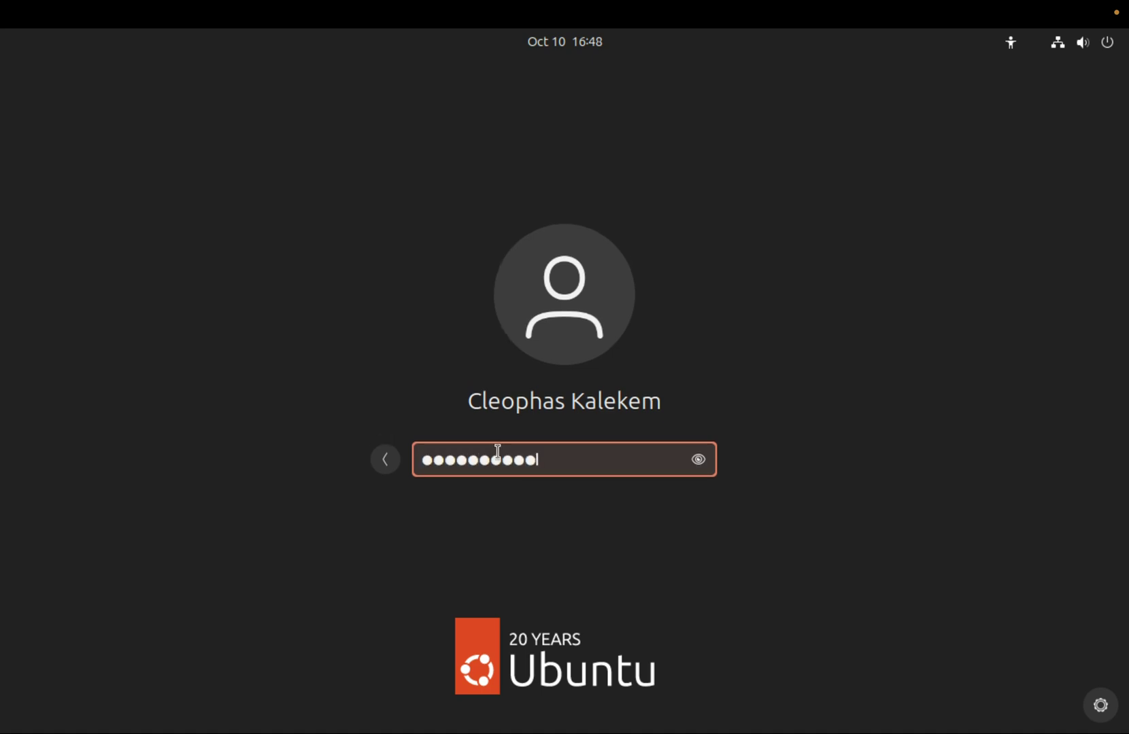
text(*****)
key(Return)
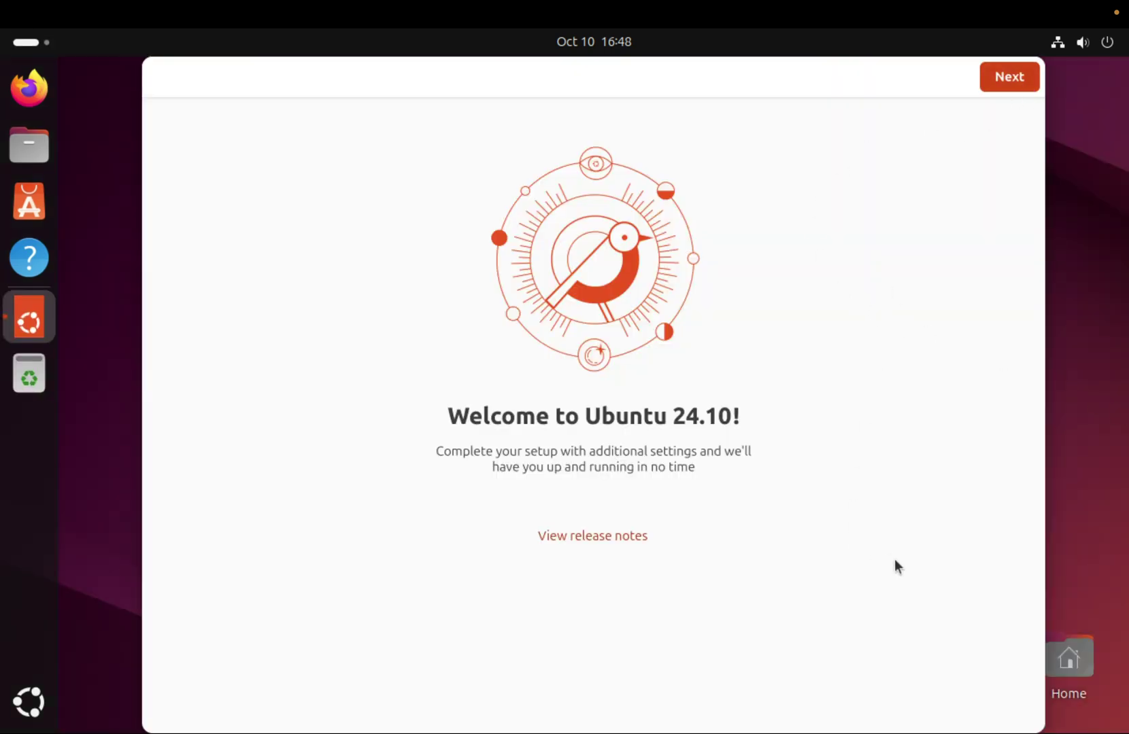
Step: Finish the welcome setup, choosing 'No, don't share system data'
click(1009, 80)
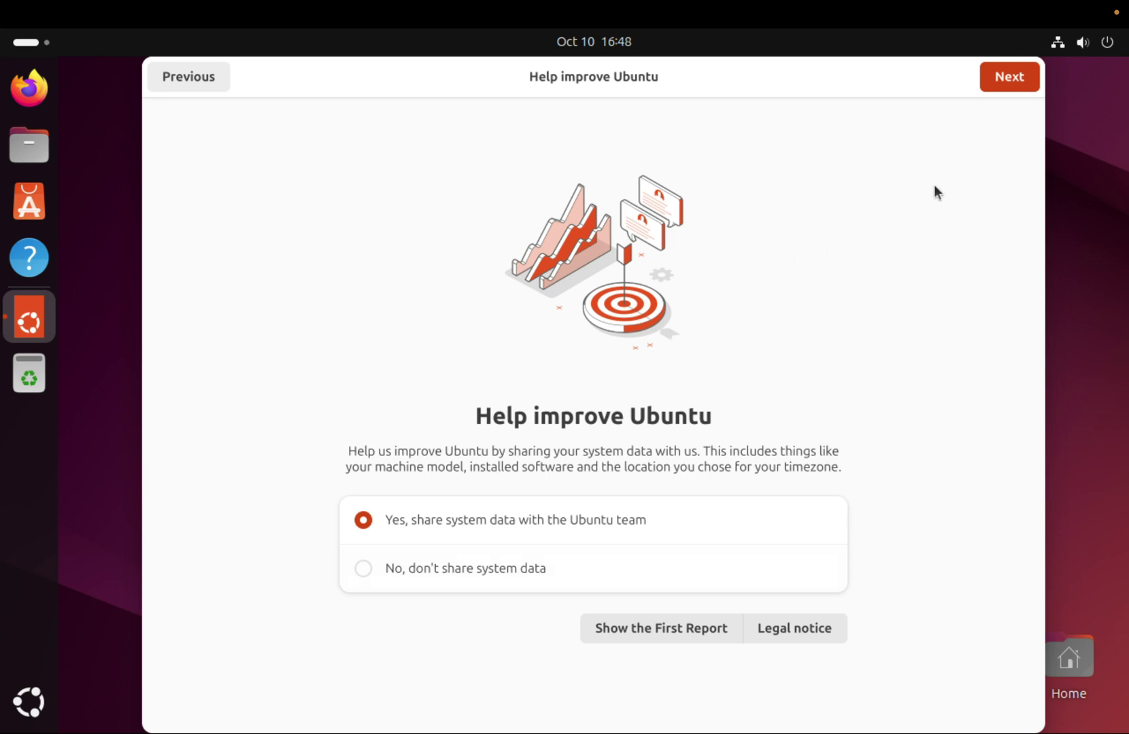
click(365, 572)
click(1000, 76)
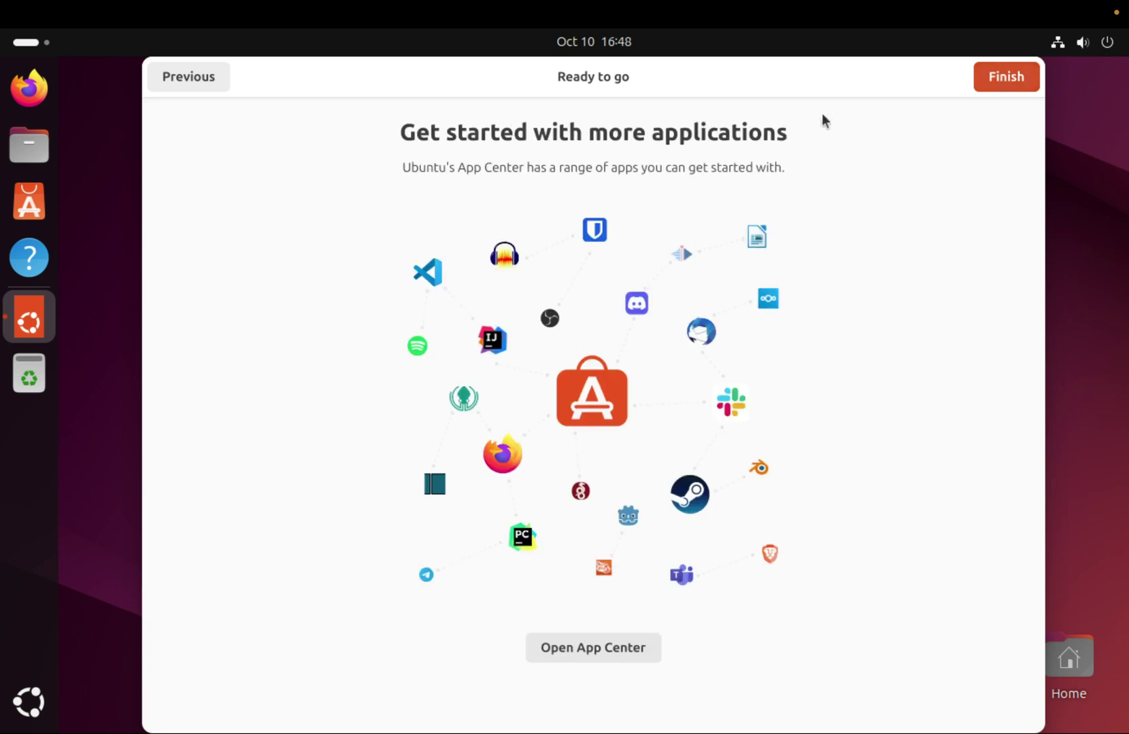
click(1005, 77)
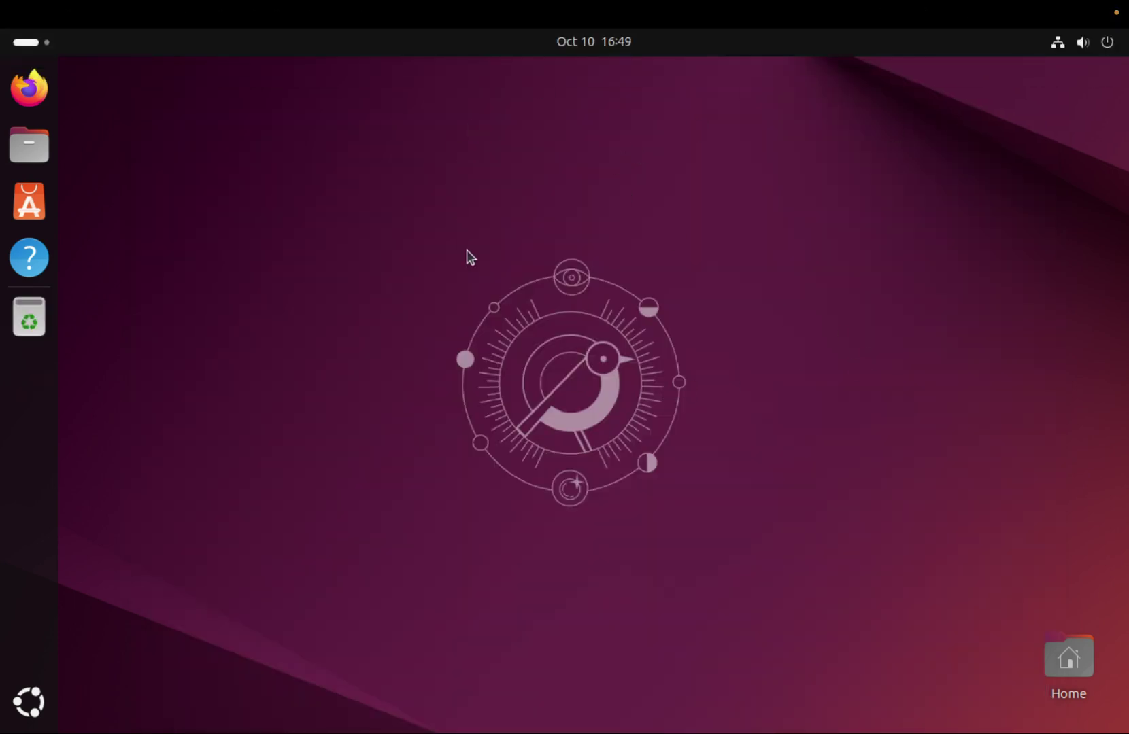
Step: Show the installed-applications grid from the dock's Show Apps button
mouse_move(125, 8)
mouse_move(5, 4)
click(27, 711)
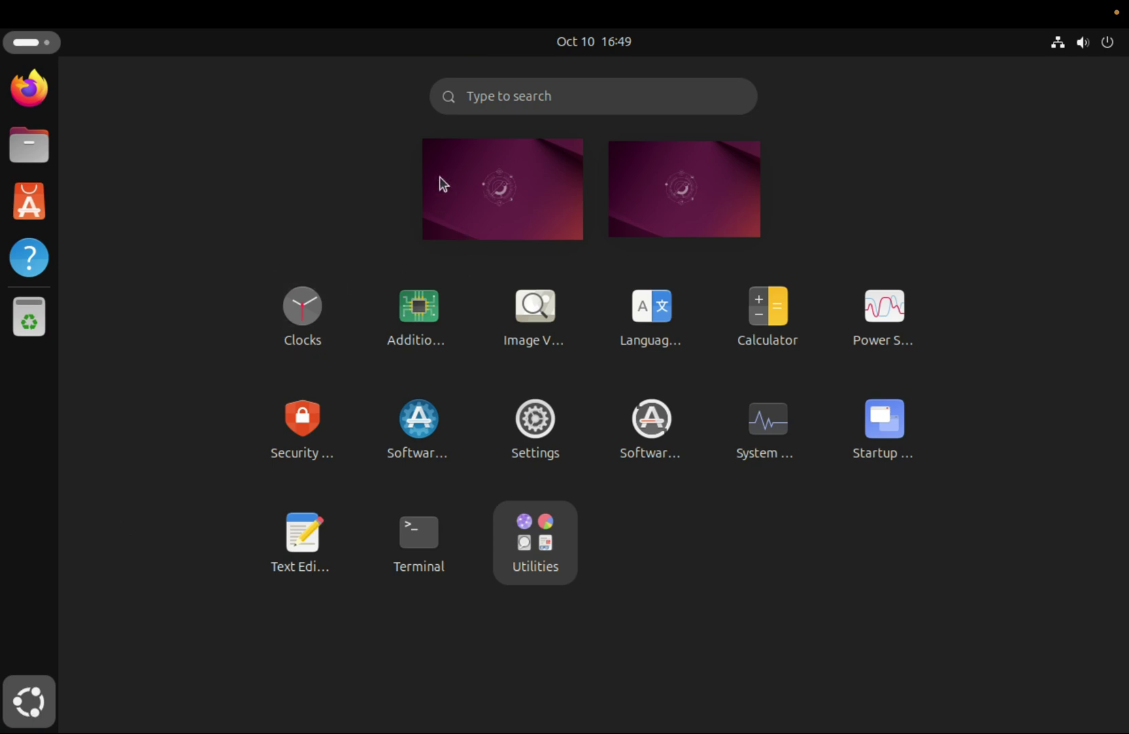
Step: Launch Terminal from the app grid and run ls and pwd to list the home folder and current directory
click(416, 544)
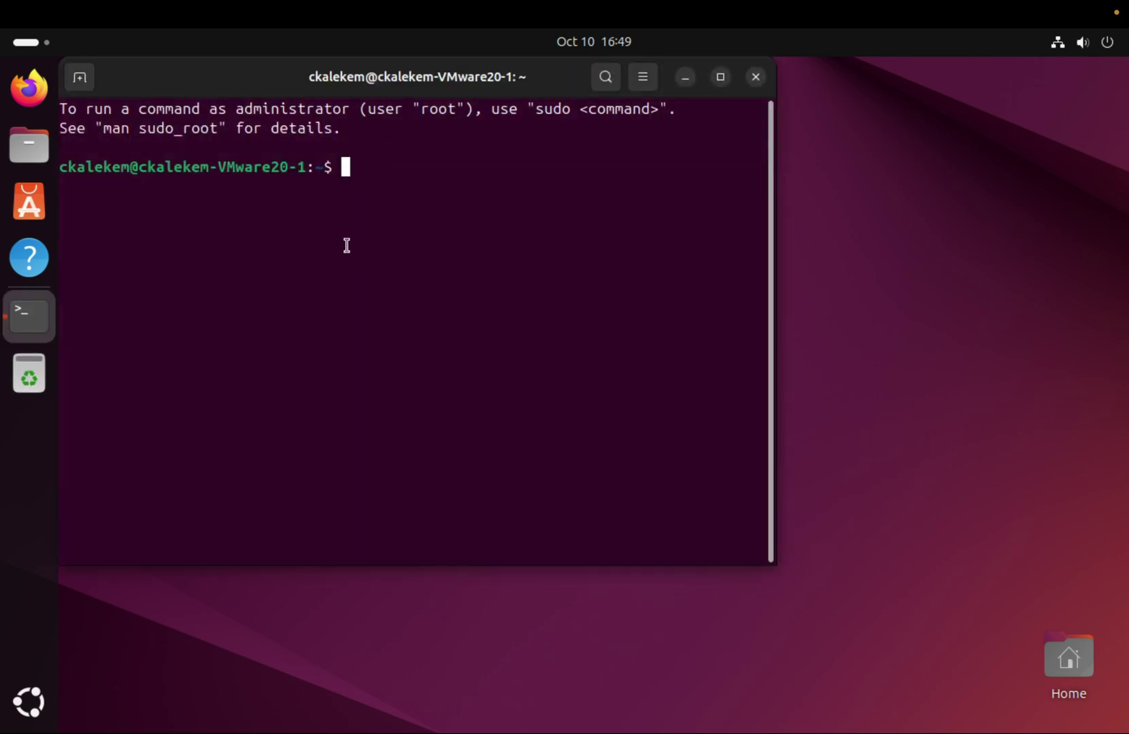
text(ls)
key(Return)
text(pwd)
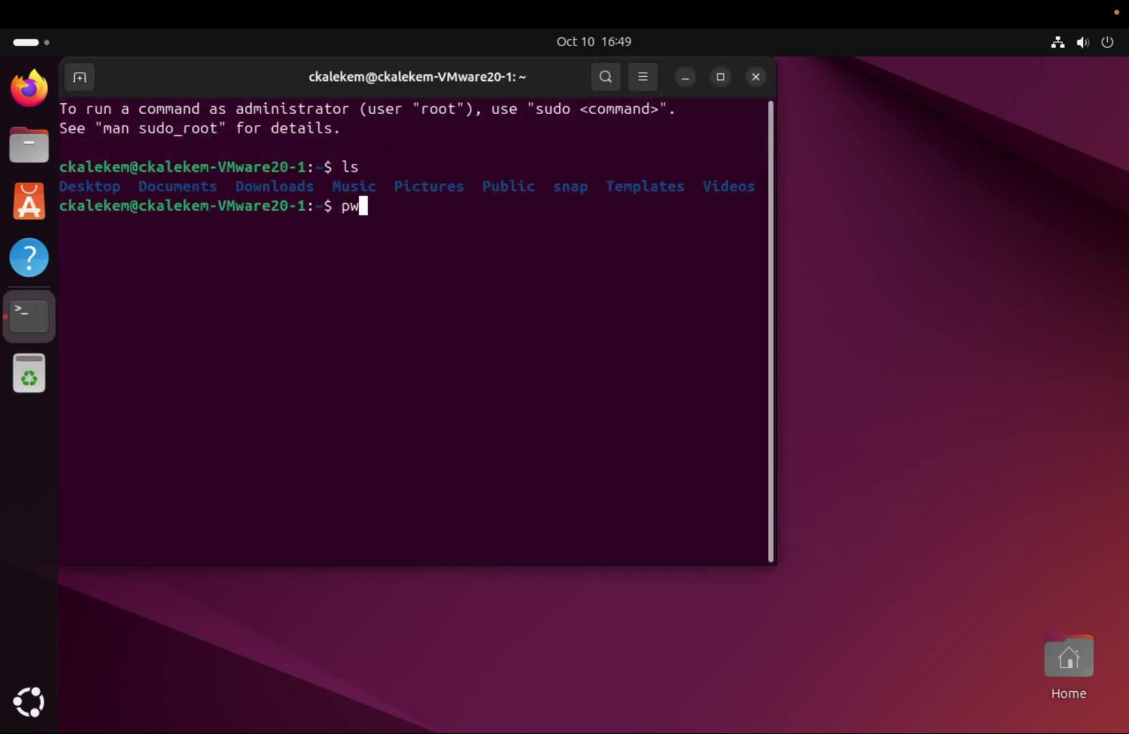
key(Return)
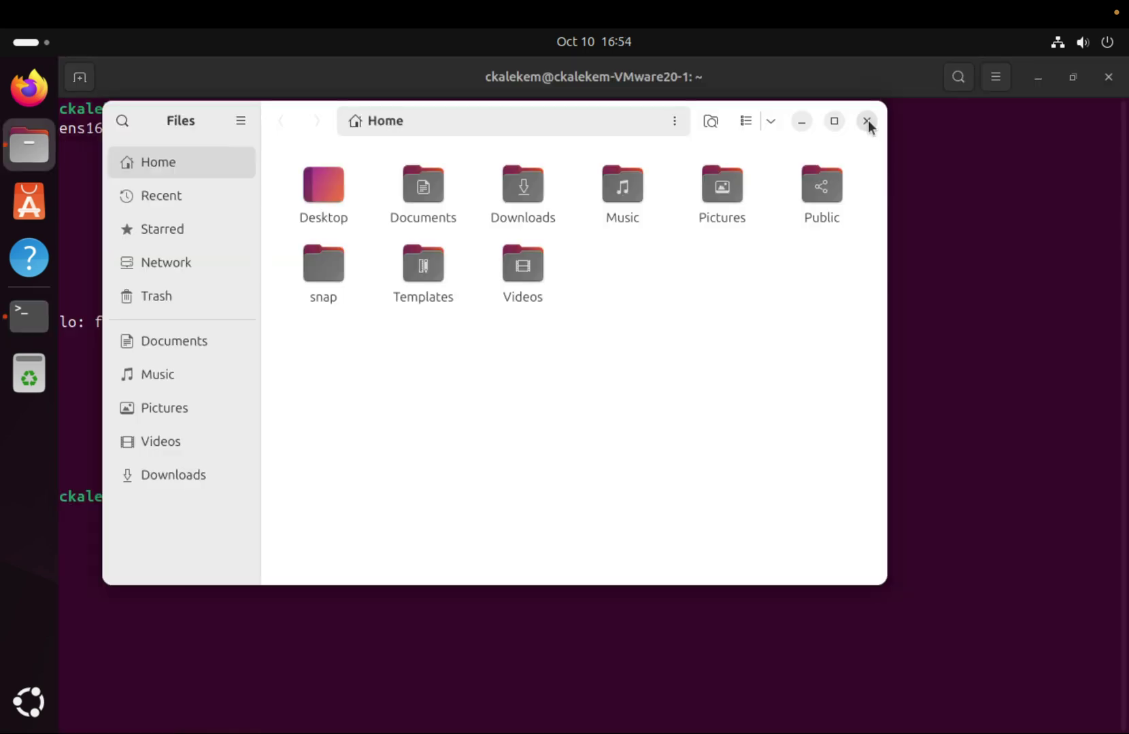
click(867, 122)
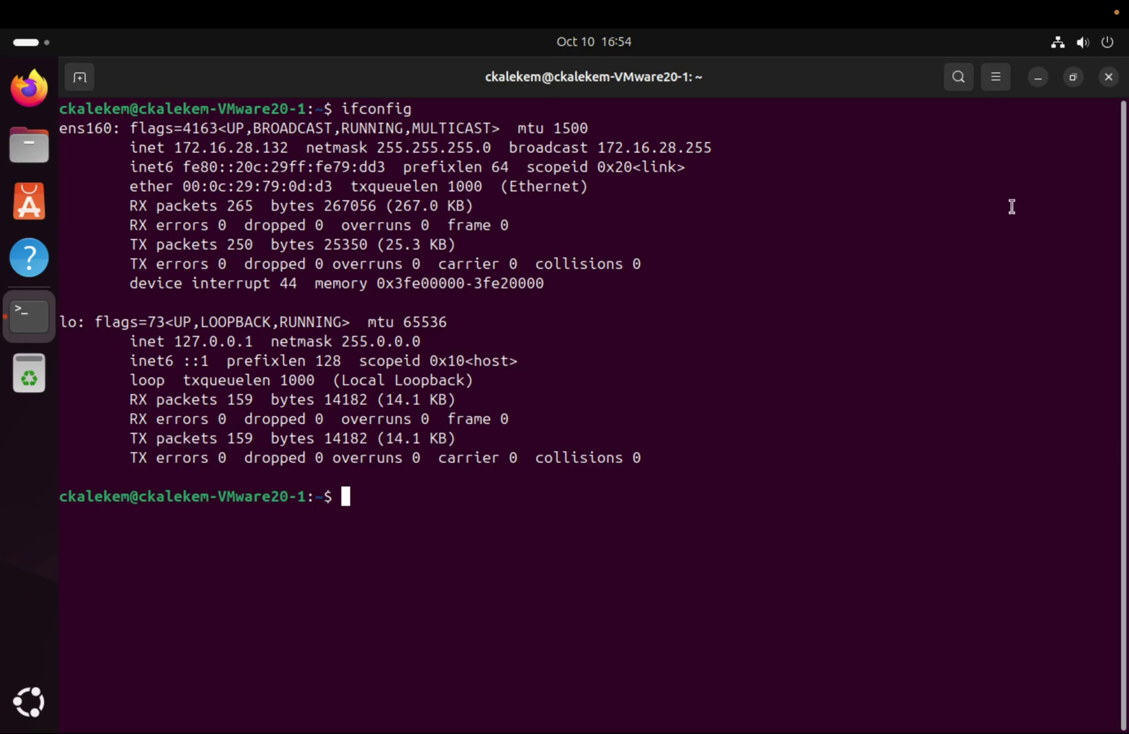
mouse_move(499, 7)
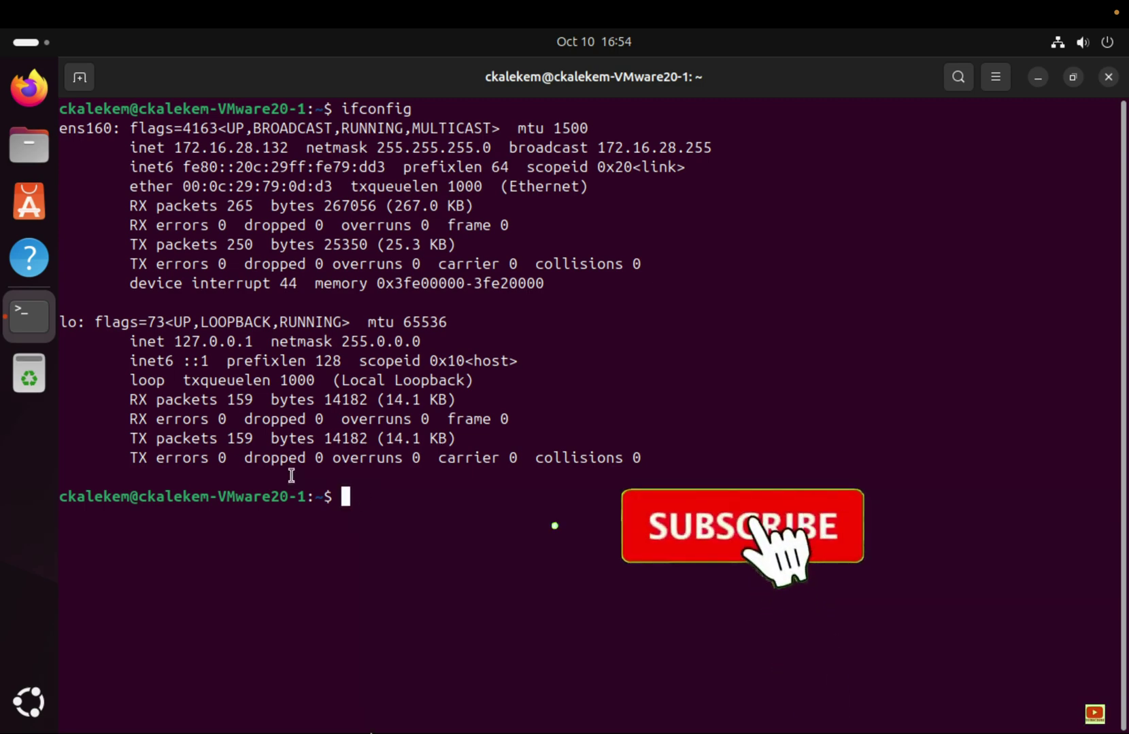
mouse_move(54, 2)
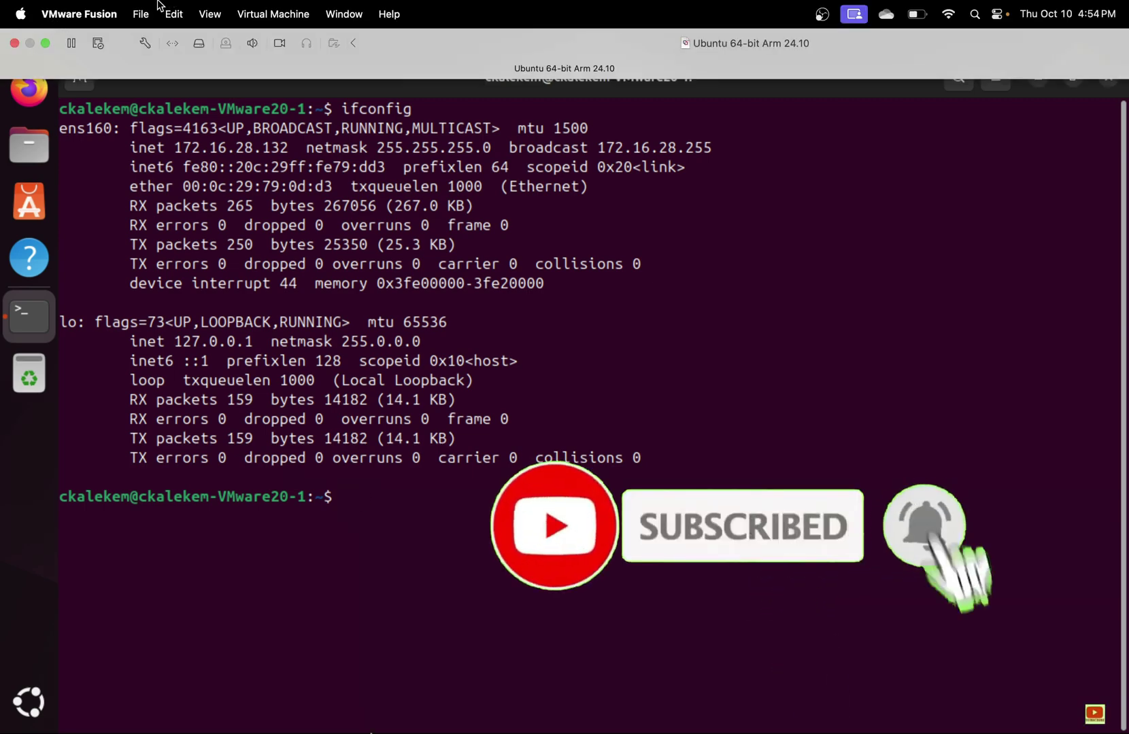